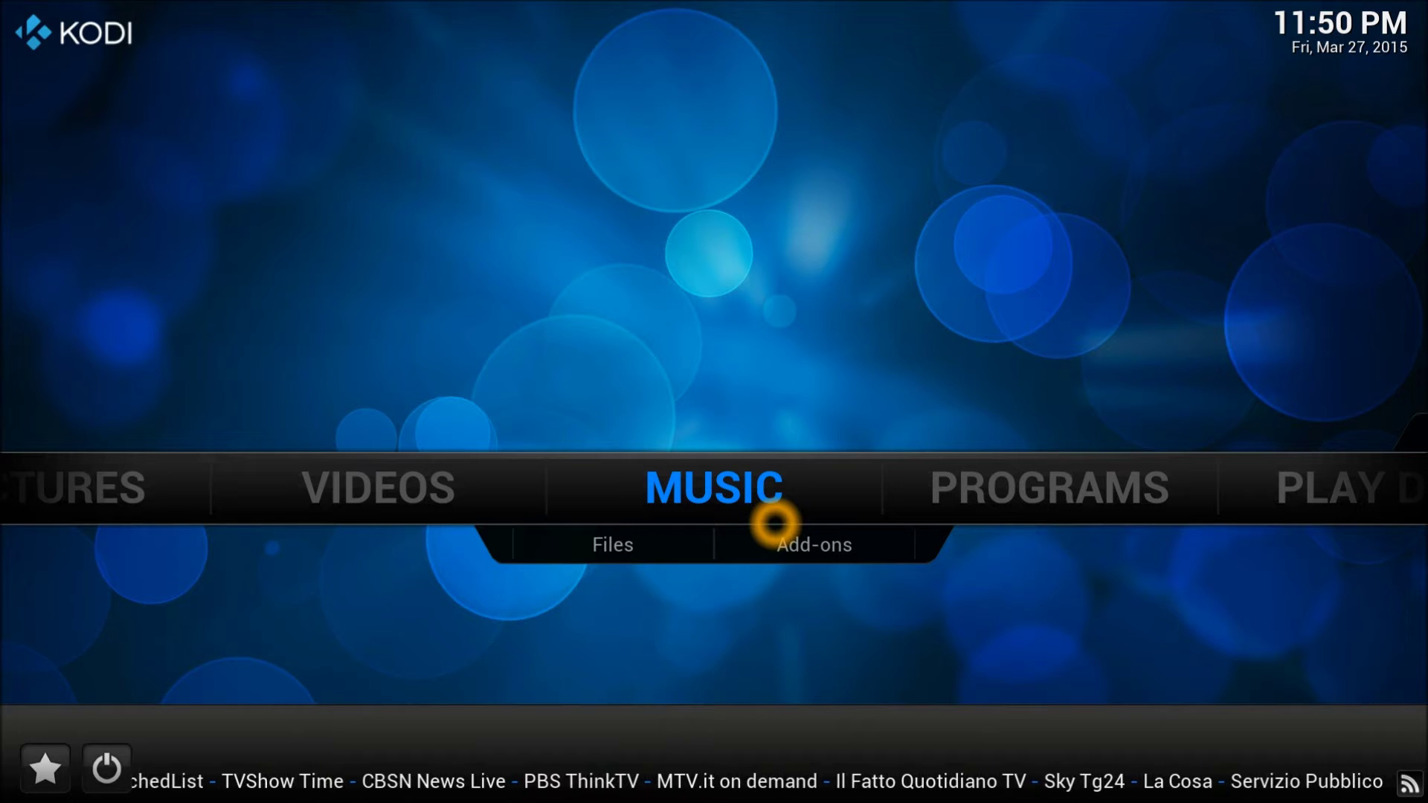
- Open the File manager from the System menu
left_click(847, 490)
right_click(845, 487)
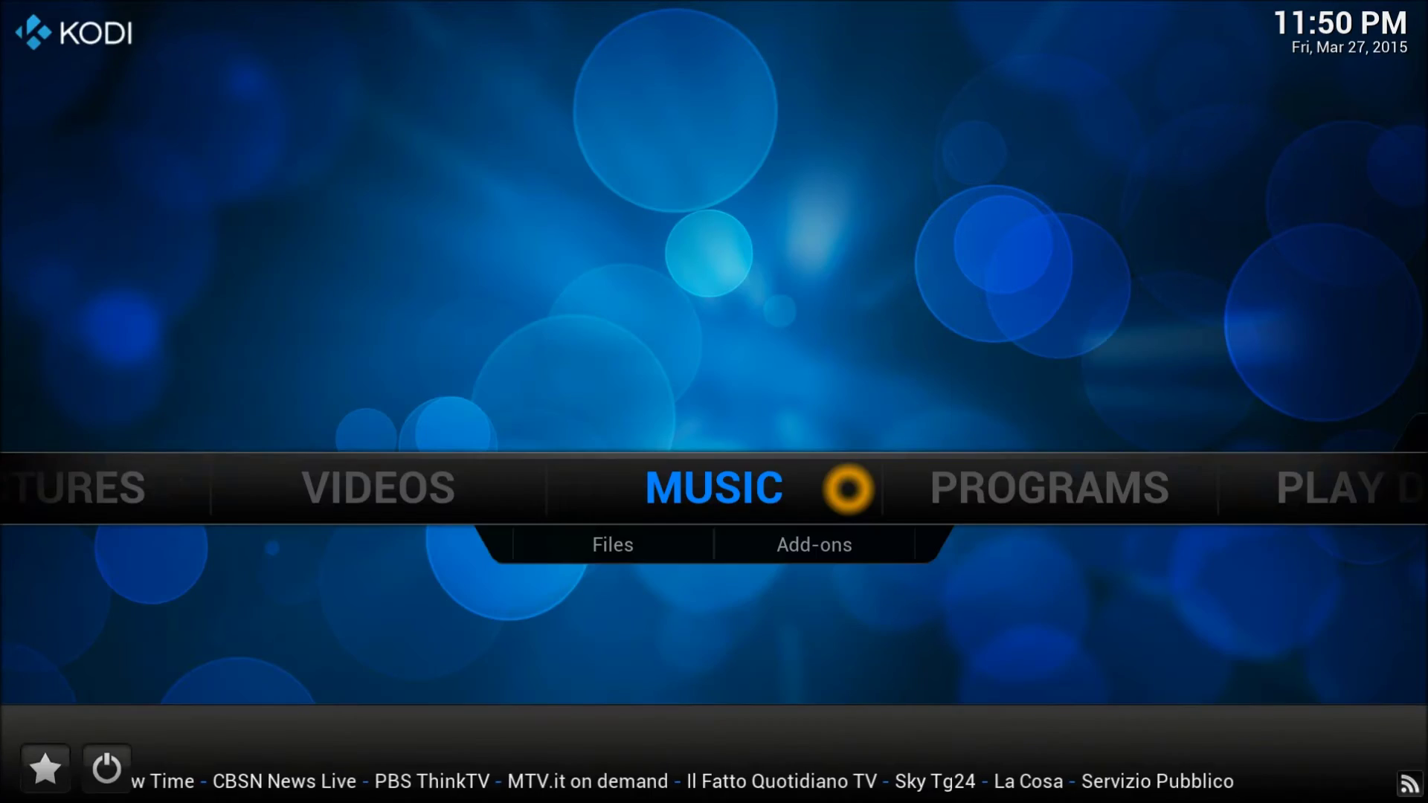
key("Right")
key("Right")
key("Right")
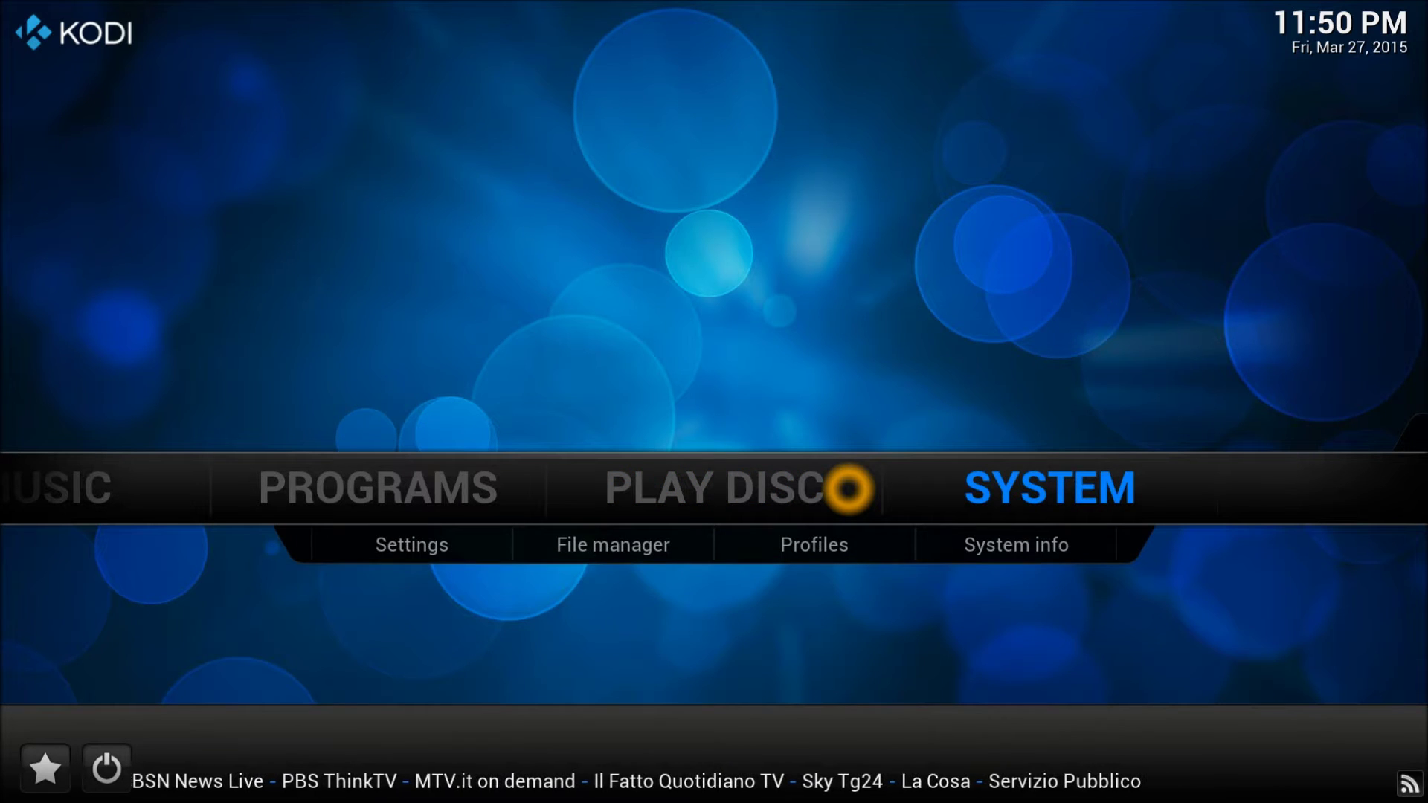
key("Down")
key("Right")
key("Return")
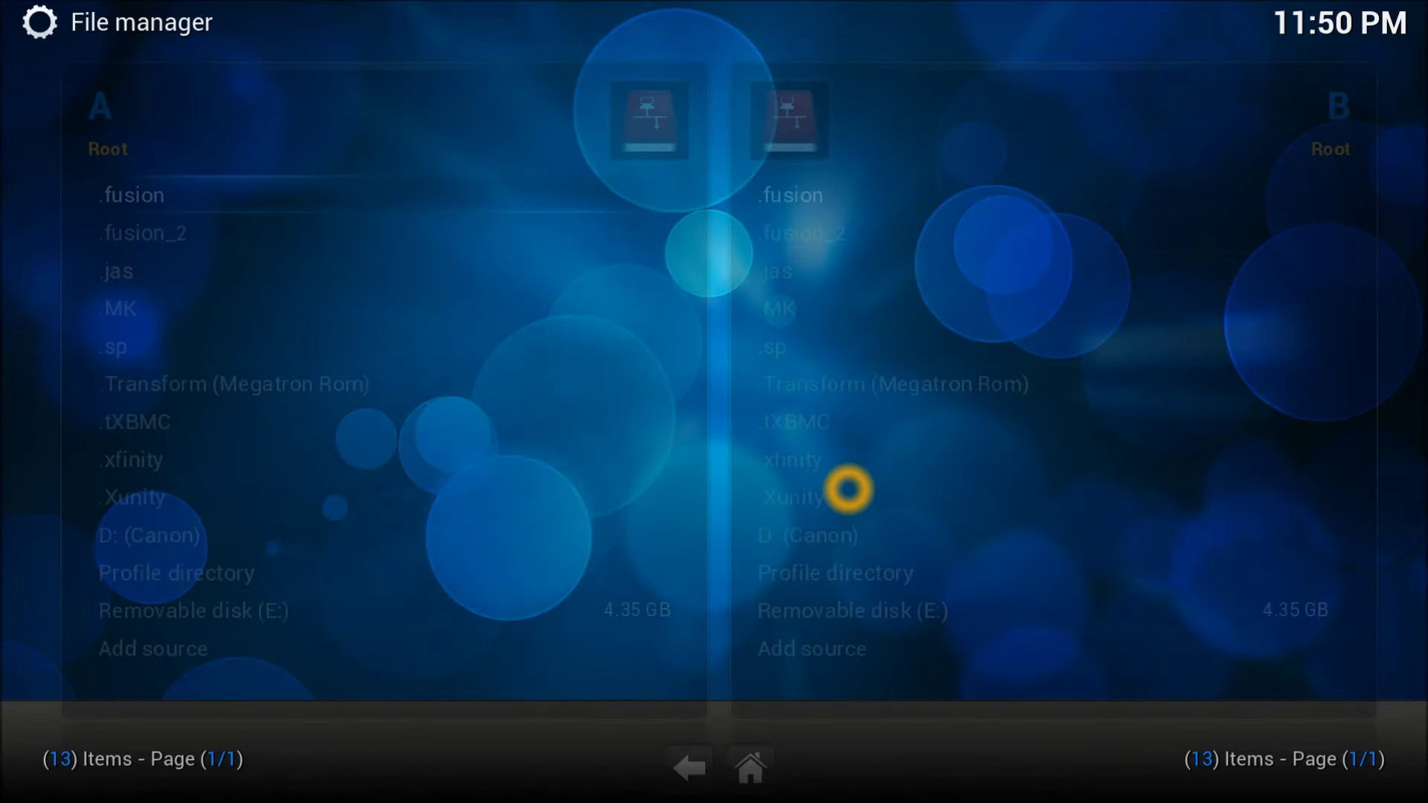
key("Down")
key("Down")
key("Down")
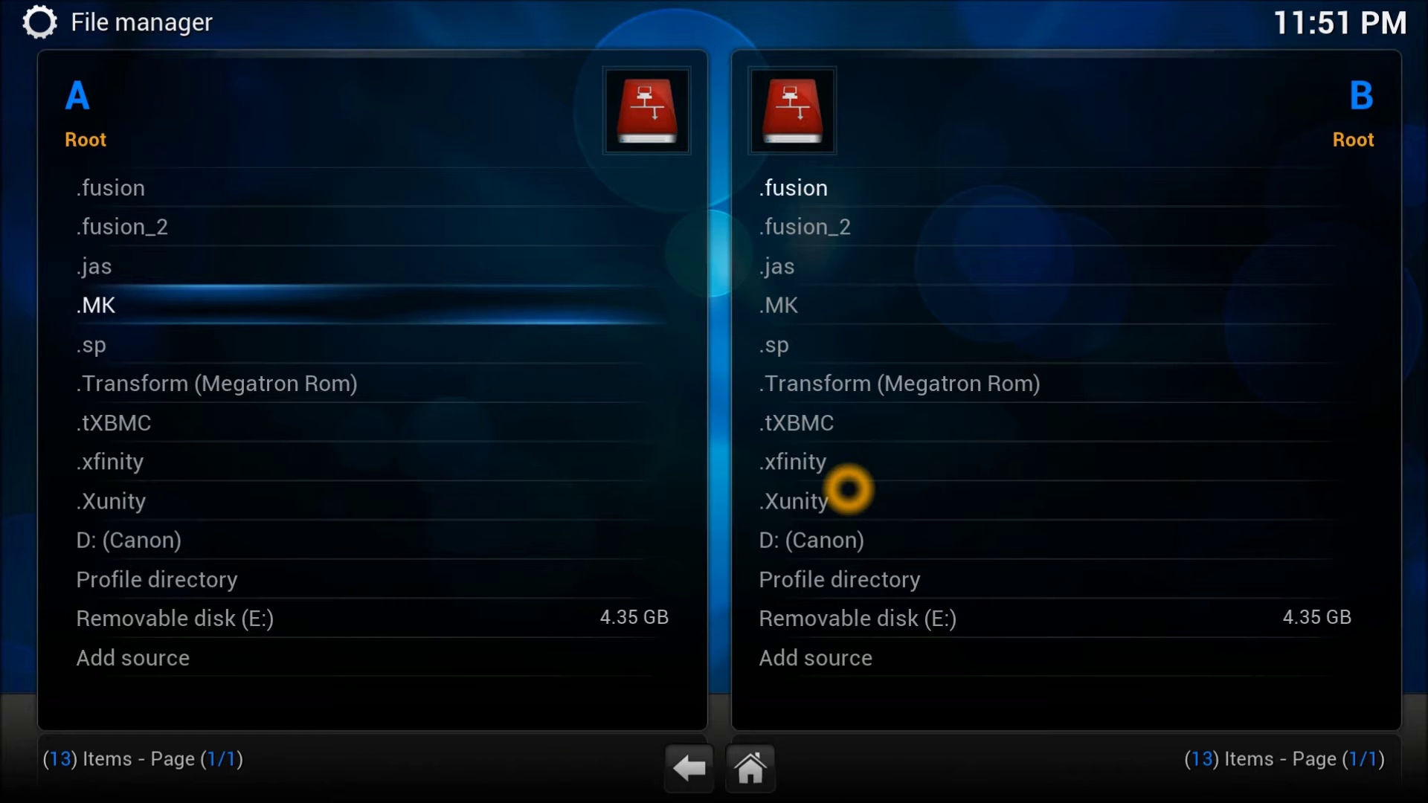
key("c")
key("Return")
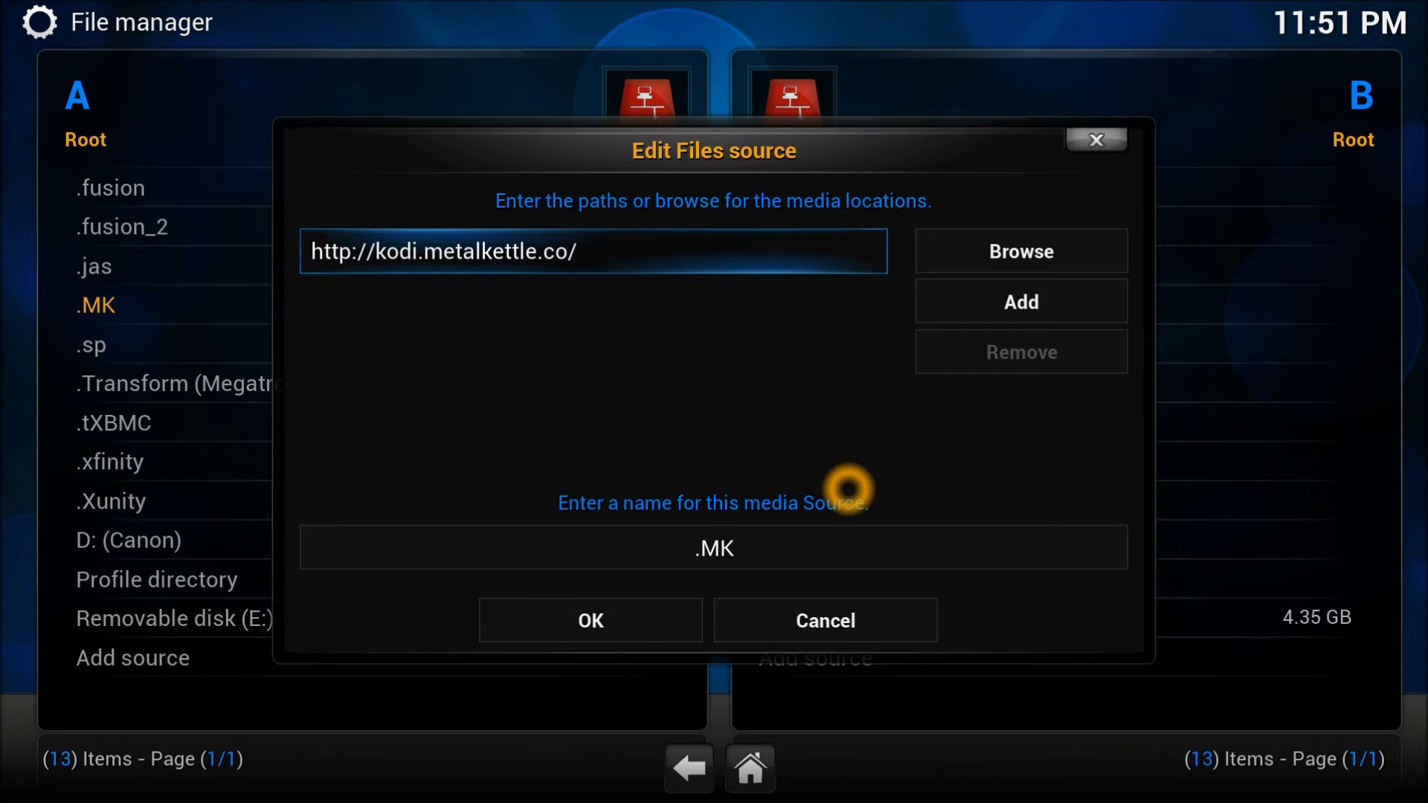
key("Down")
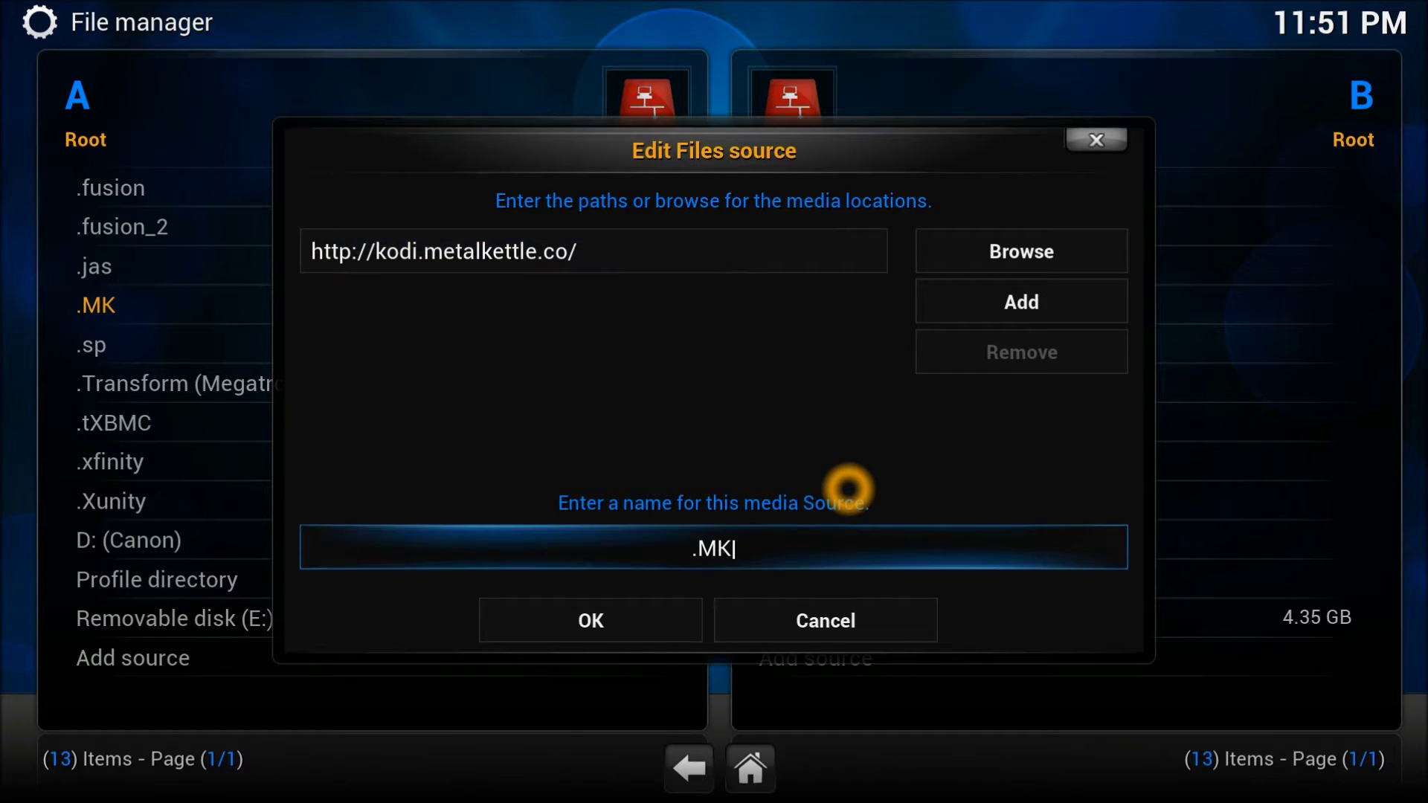
key("Down")
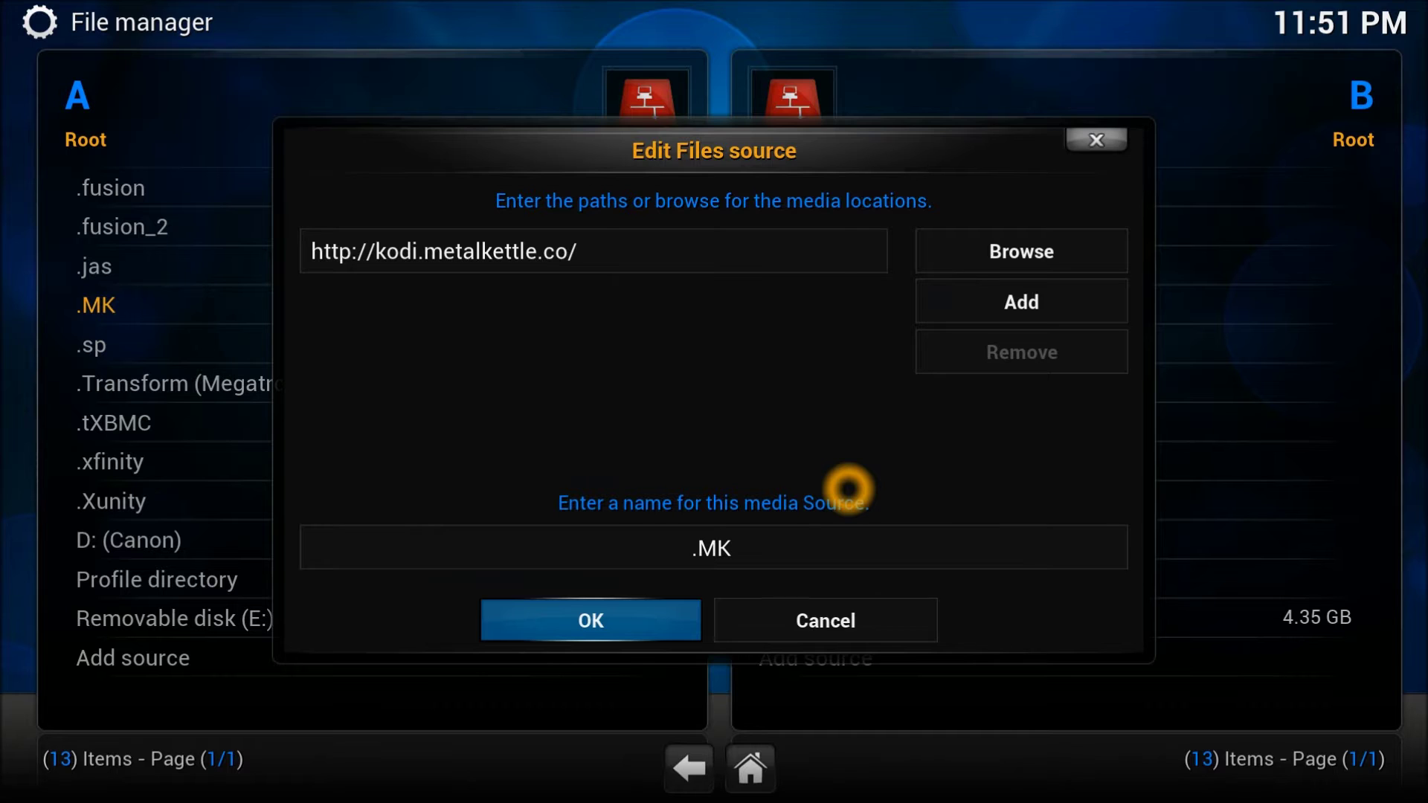
key("Return")
key("Escape")
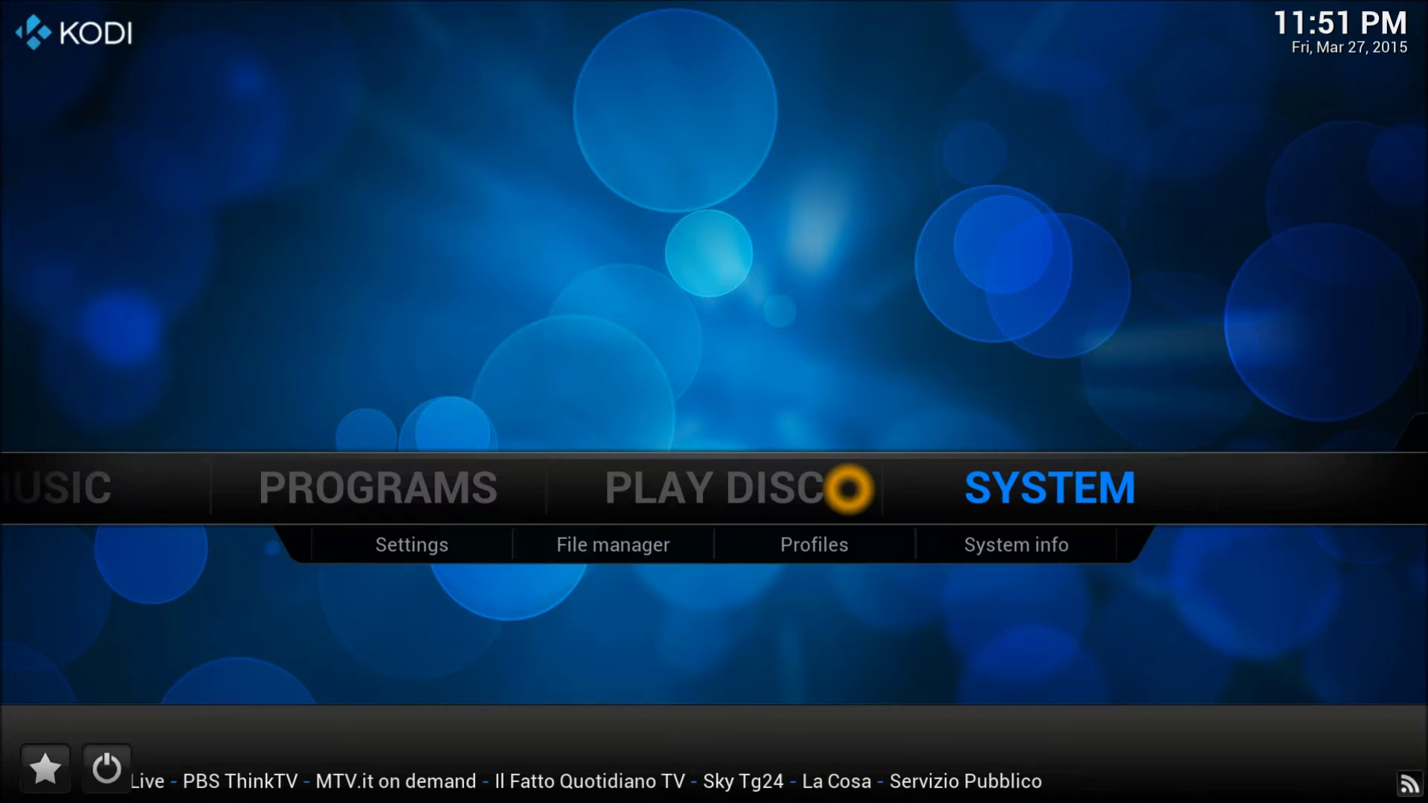
- Open Install from zip file under Settings > Add-ons
key("Left")
key("Return")
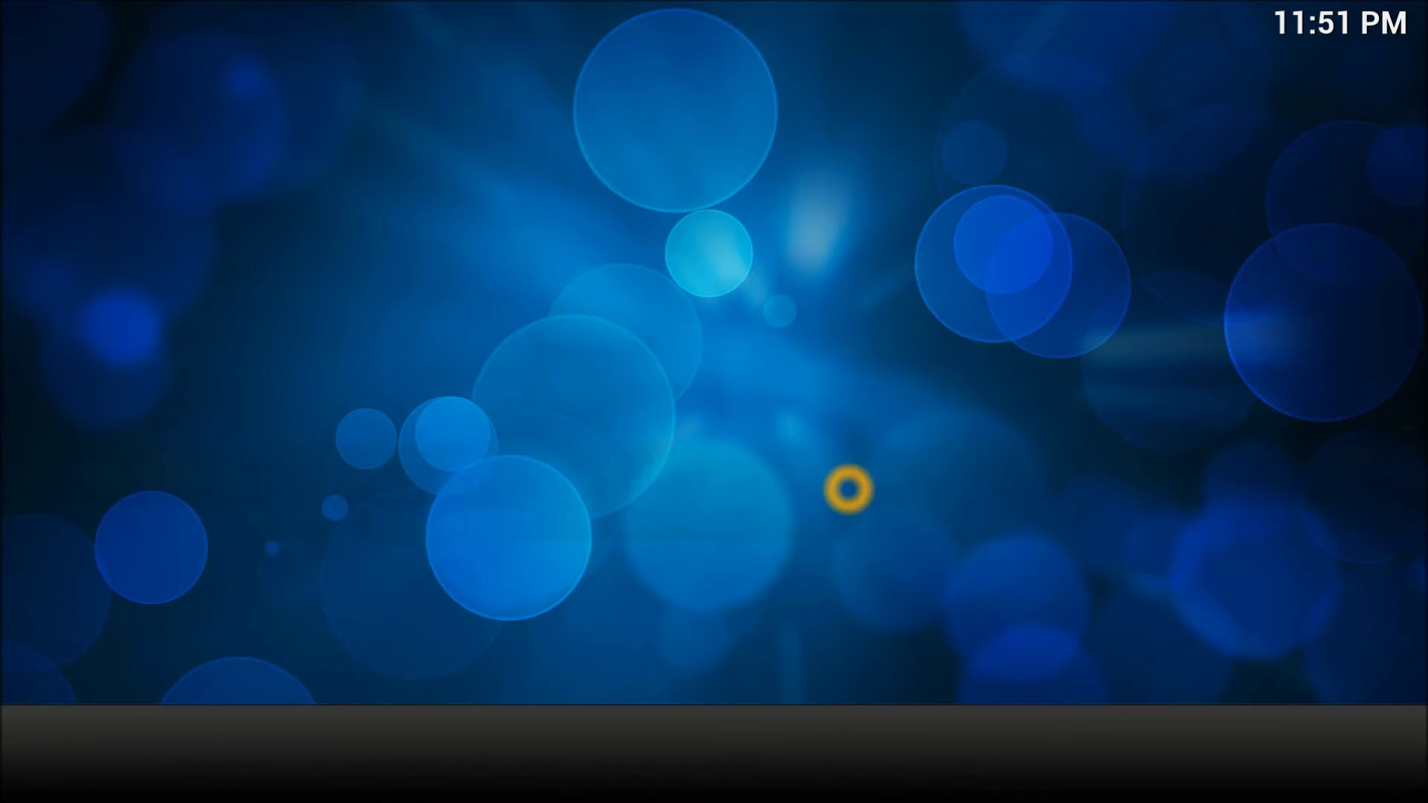
key("Return")
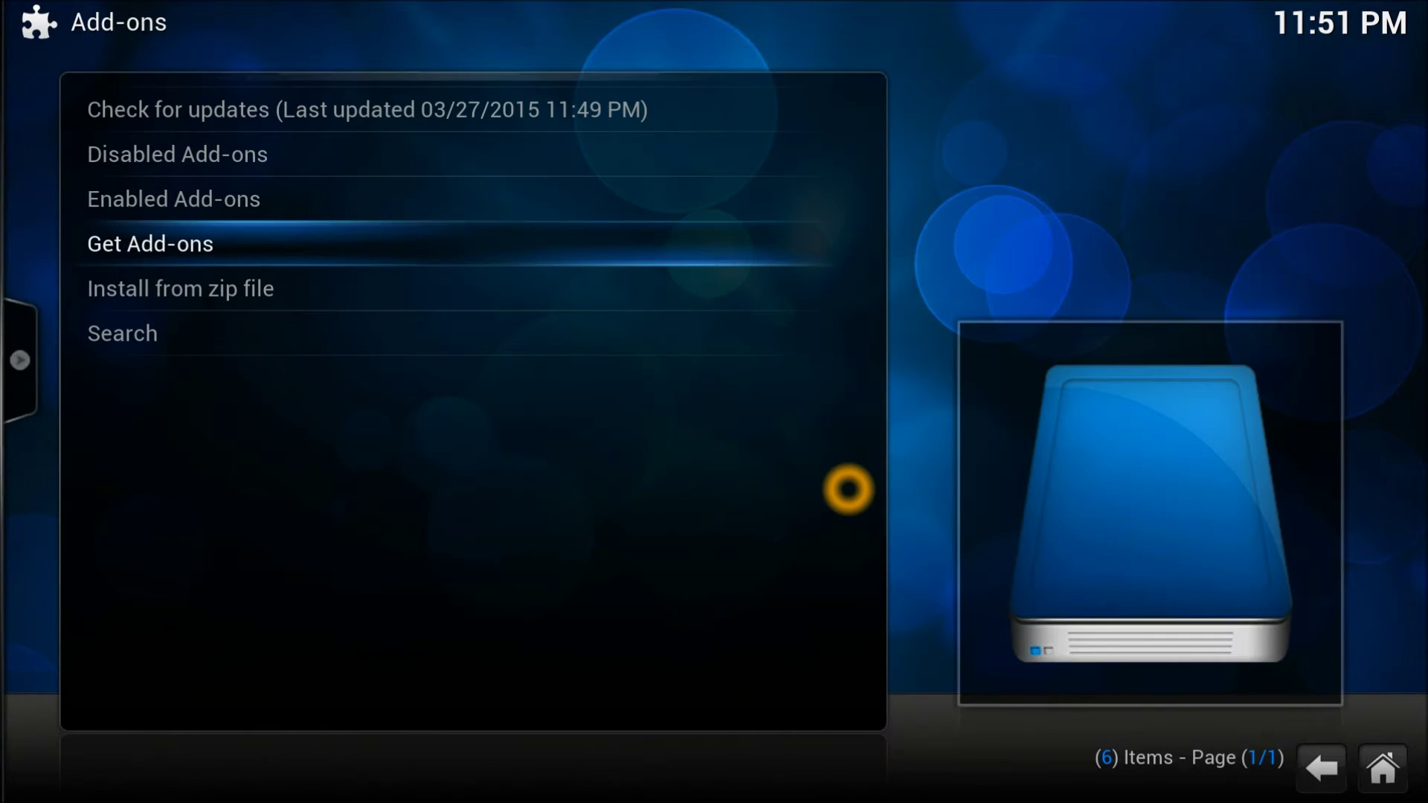
key("Down")
key("Return")
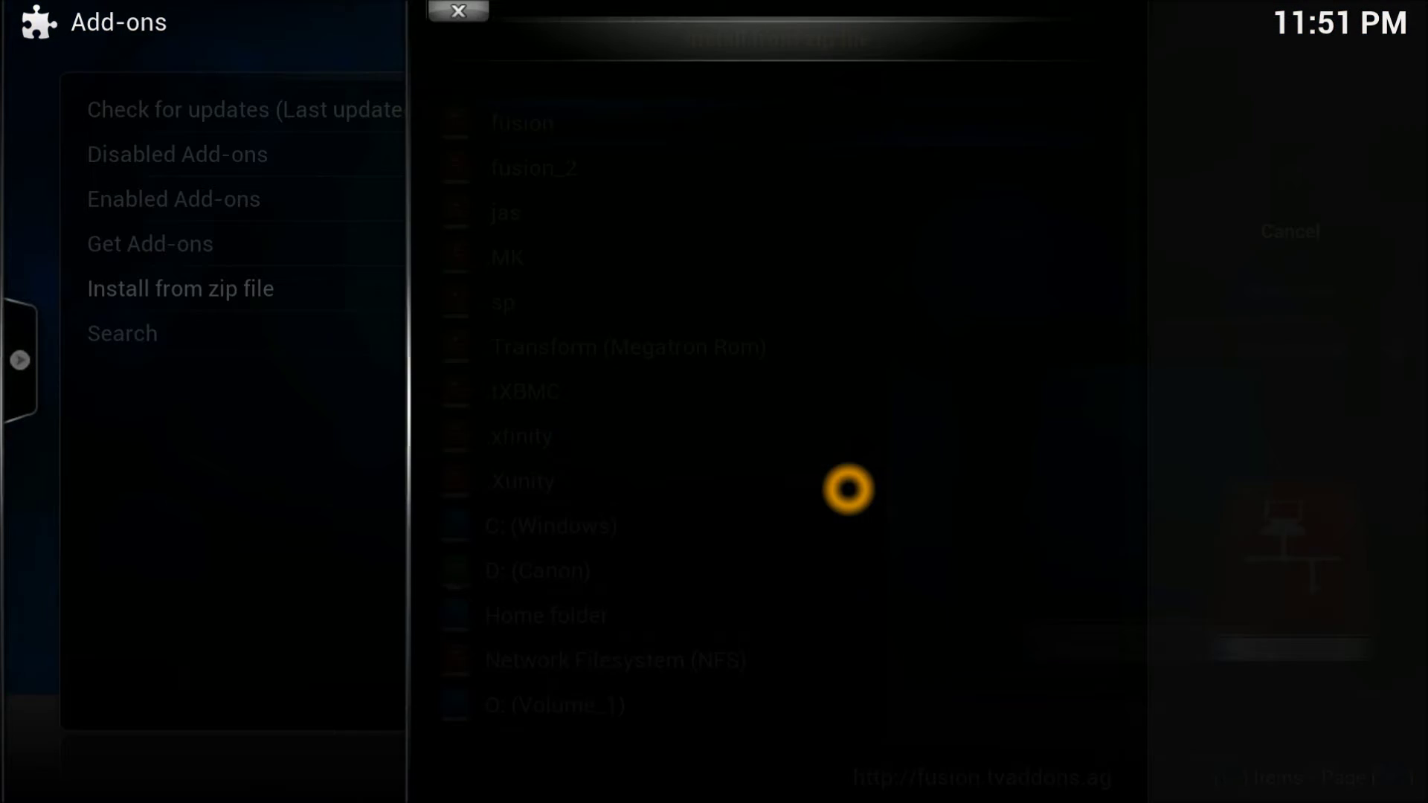
- Install repository.metalkettle-1.4.3.zip from the .MK source
key("Down")
key("Down")
key("Down")
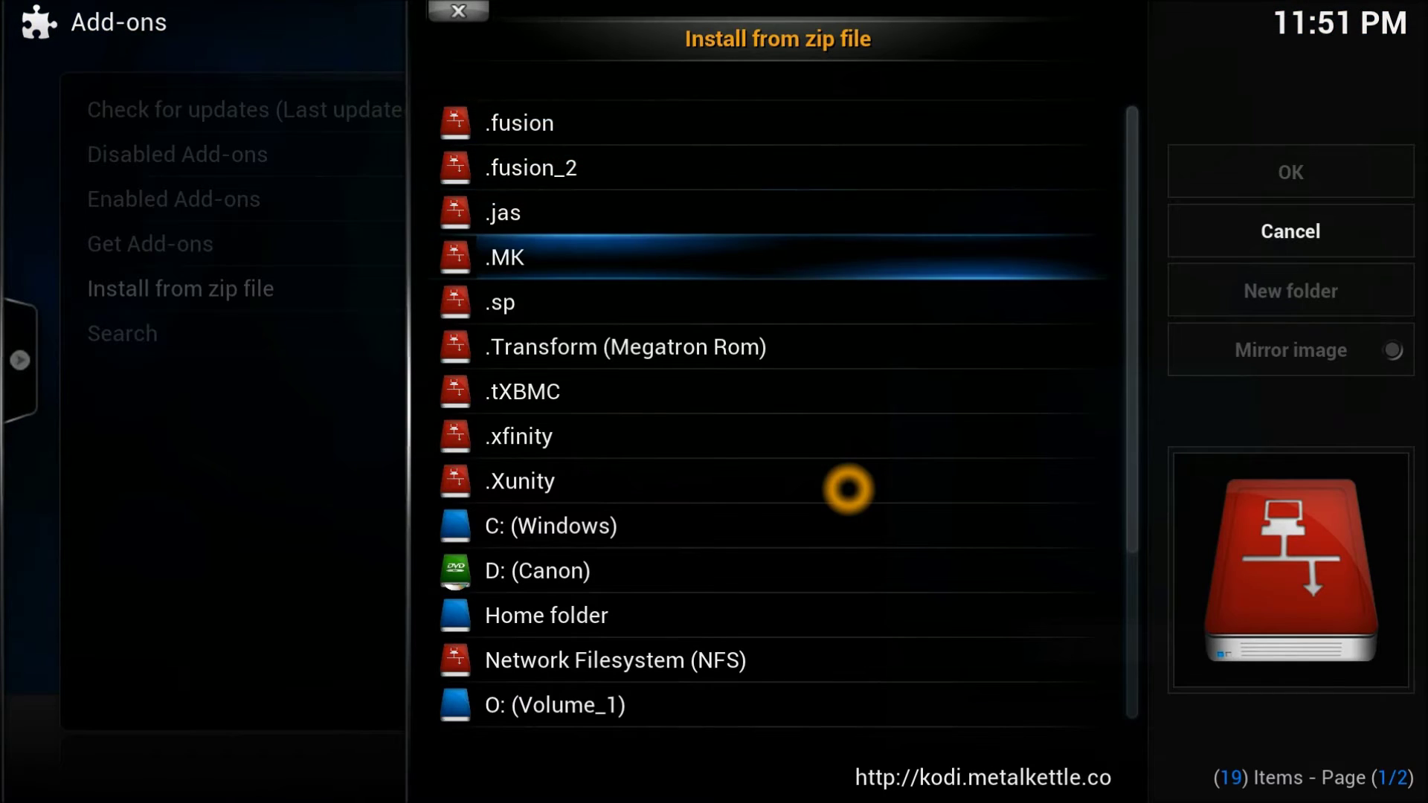
key("Return")
key("Down")
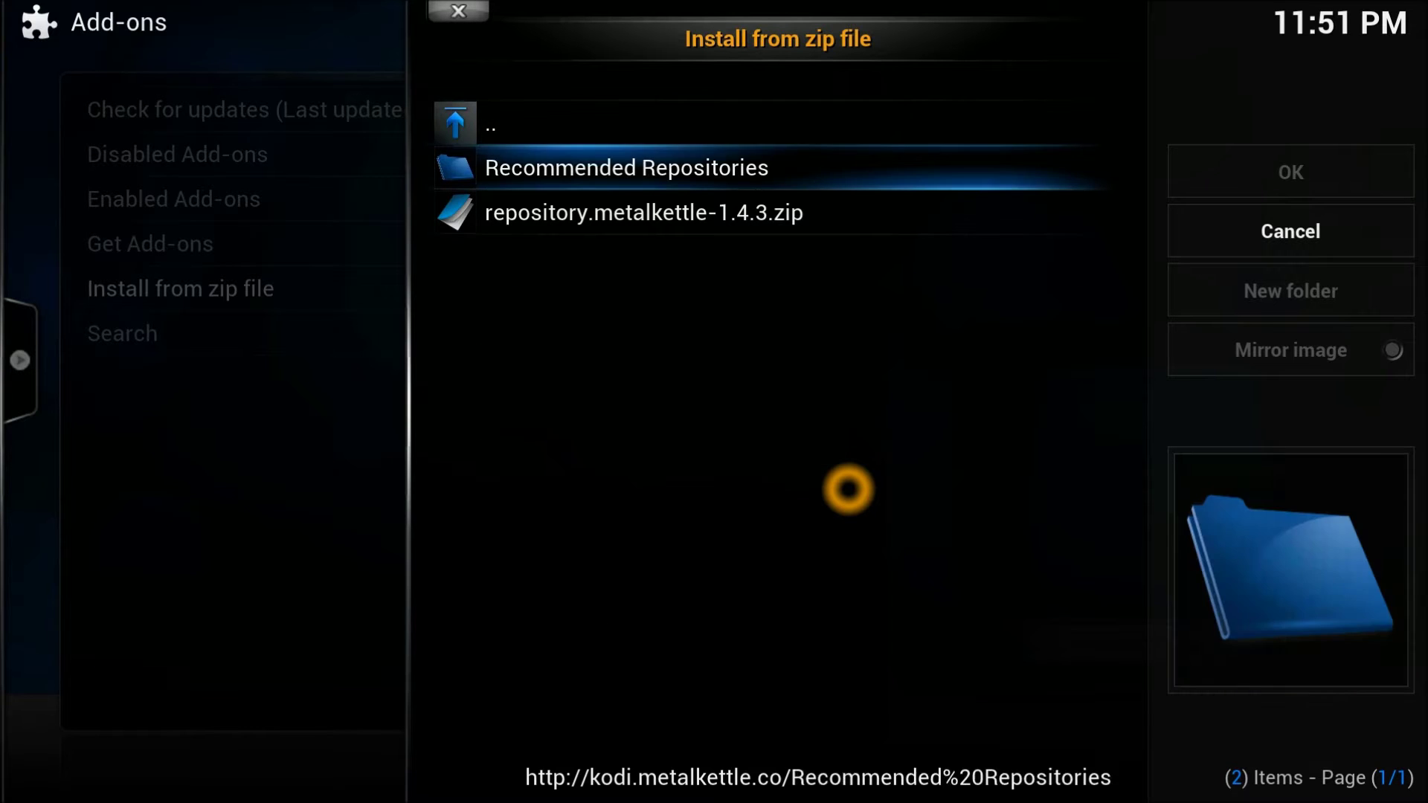
key("Down")
key("Return")
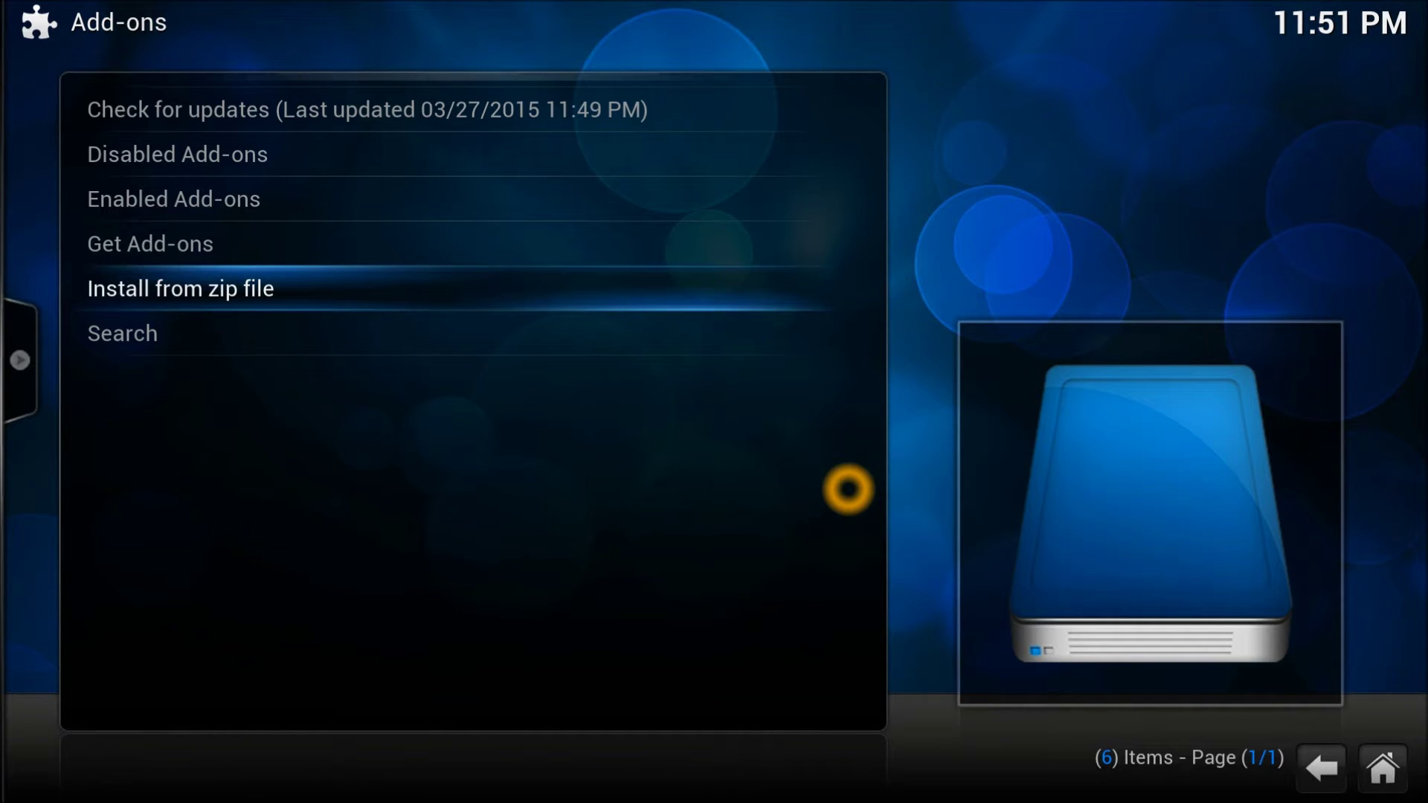
key("Up")
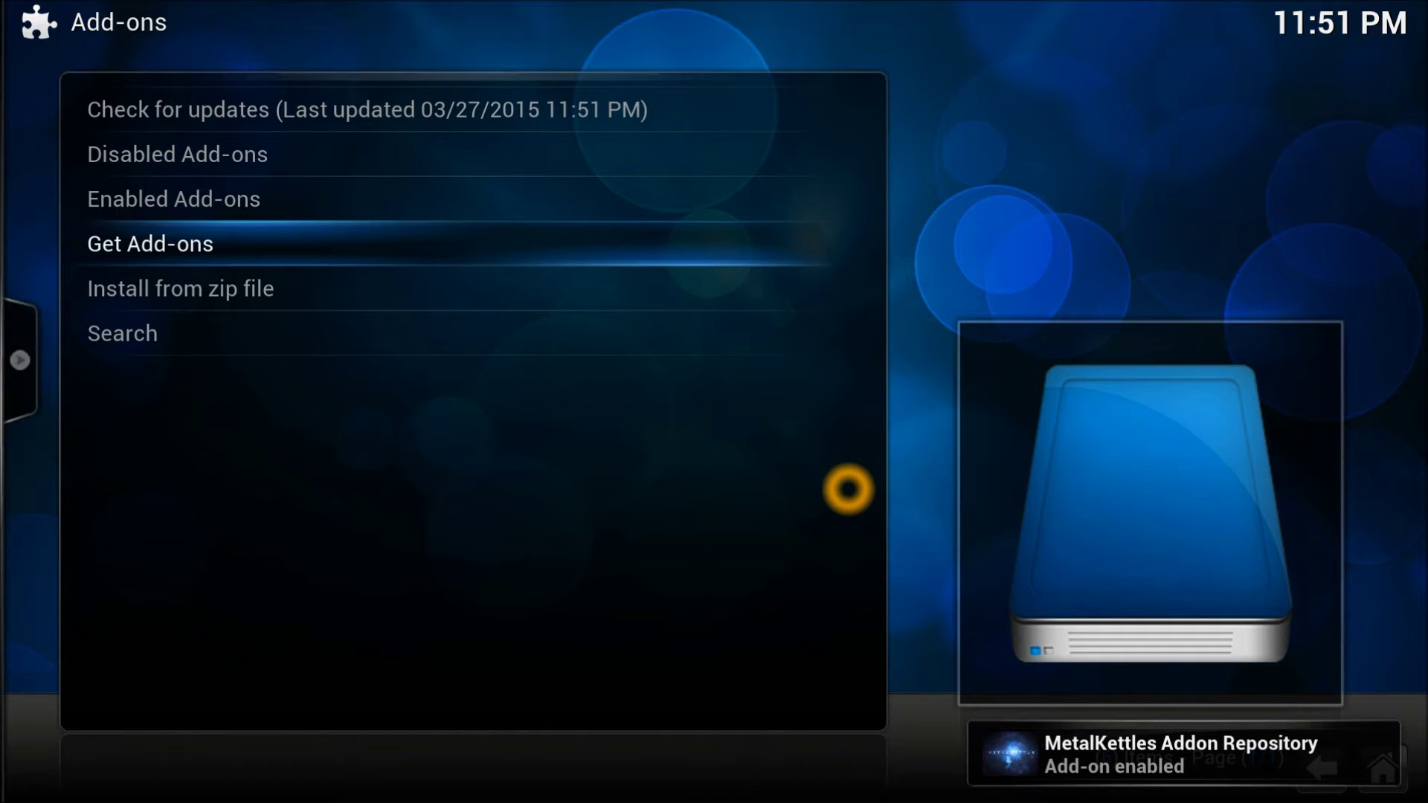
- Open the Video Add-ons category of MetalKettles Addon Repository
key("Return")
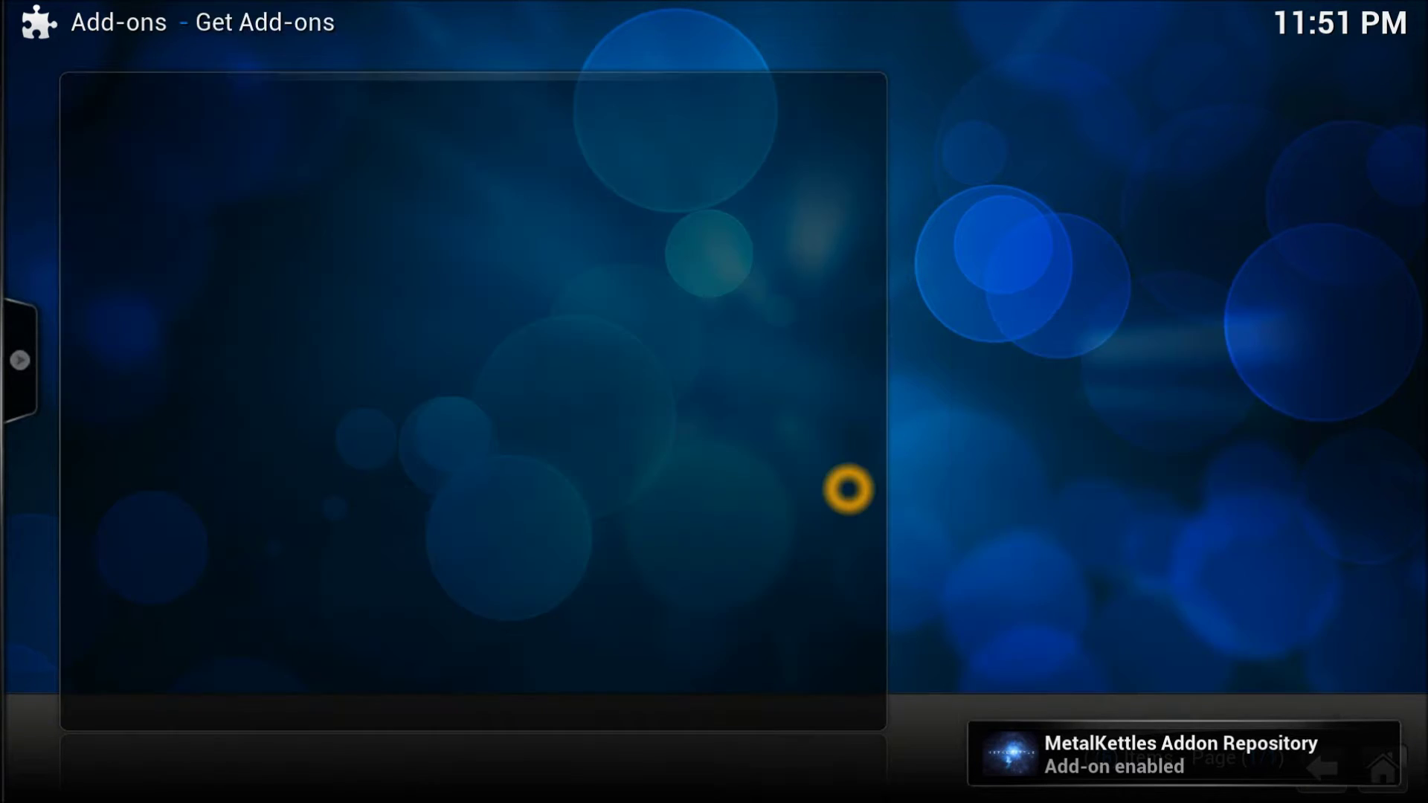
key("Down")
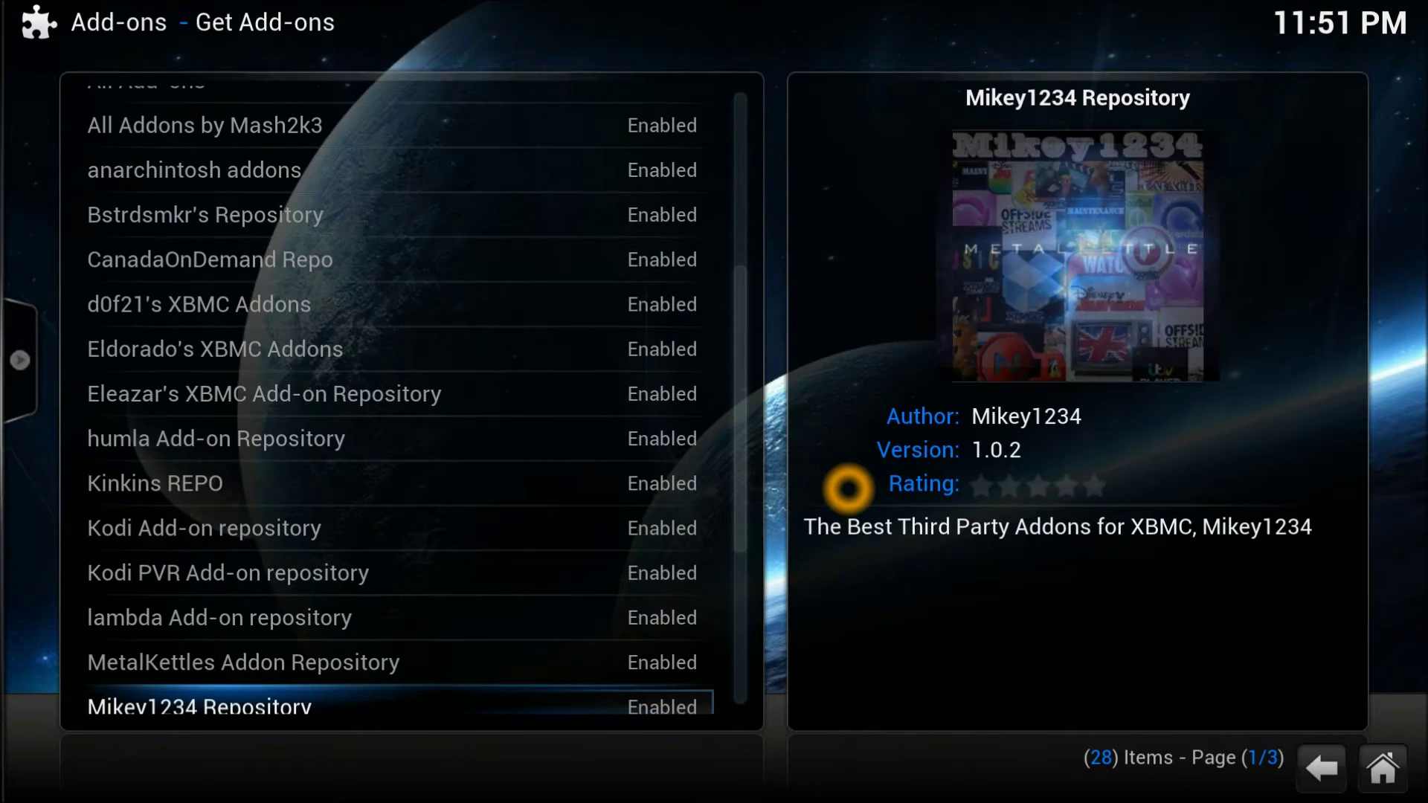
key("Up")
key("Return")
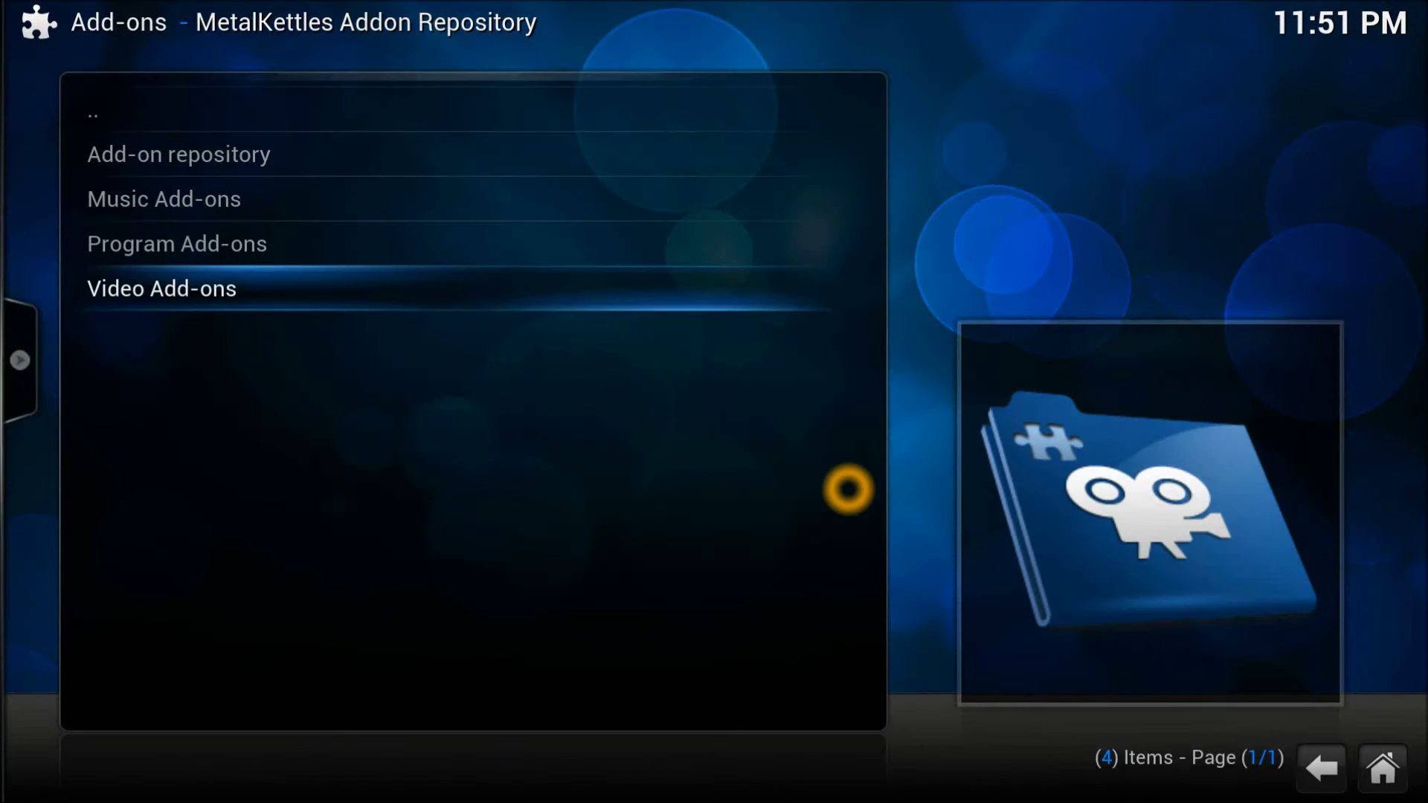
key("Return")
- Browse the video add-on list and open the Cartoons8 information page
key("Down")
key("Down")
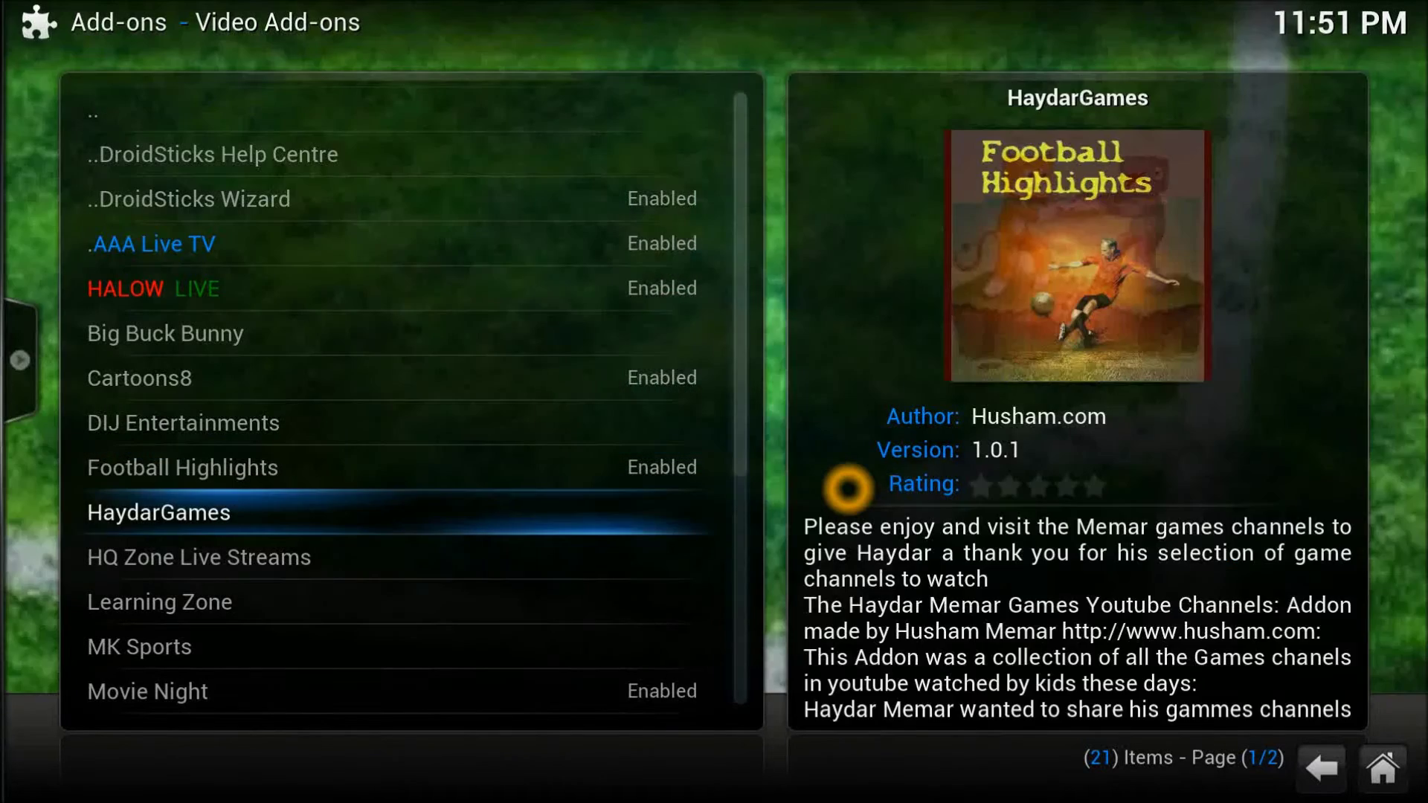
key("Down")
key("Down")
key("Down")
key("Down")
key("Down")
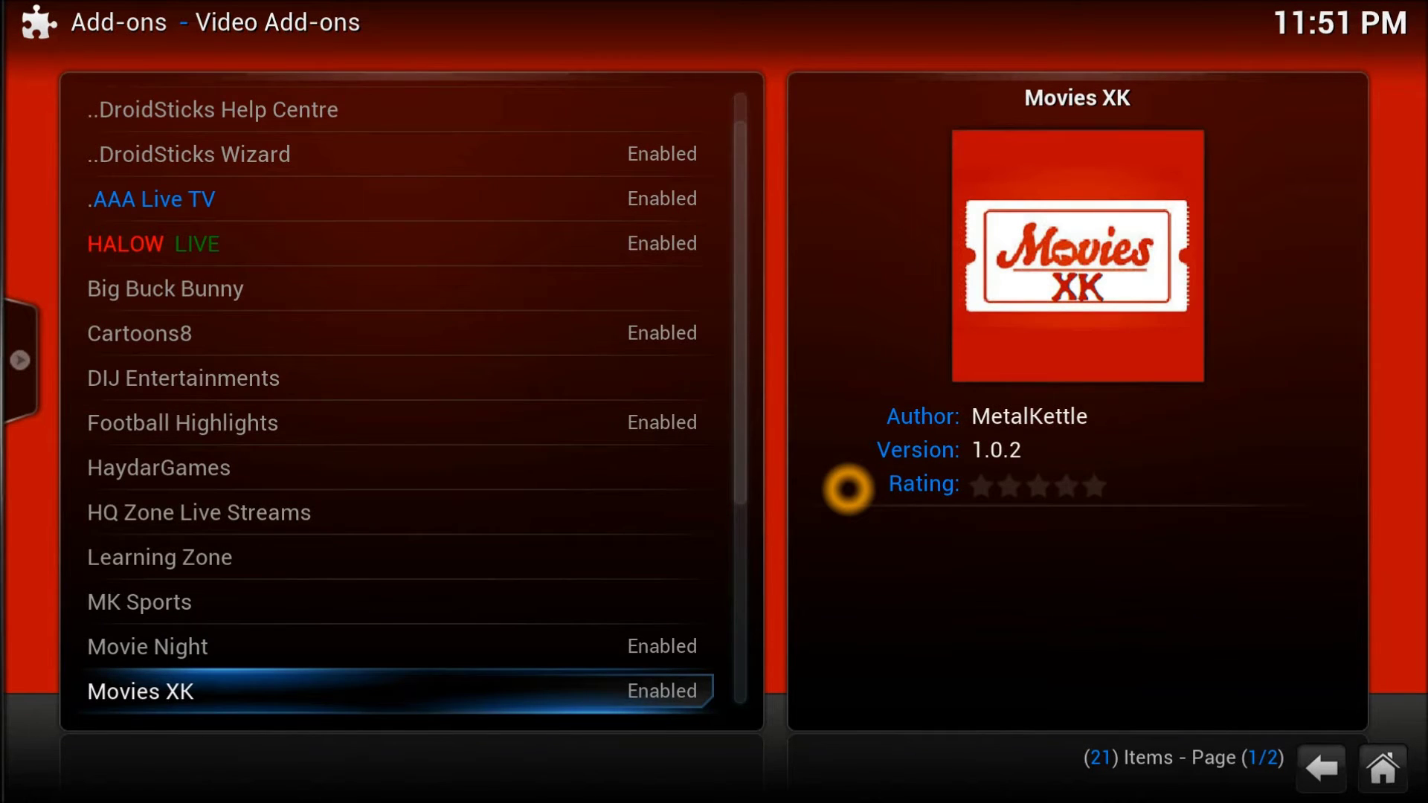
key("Down")
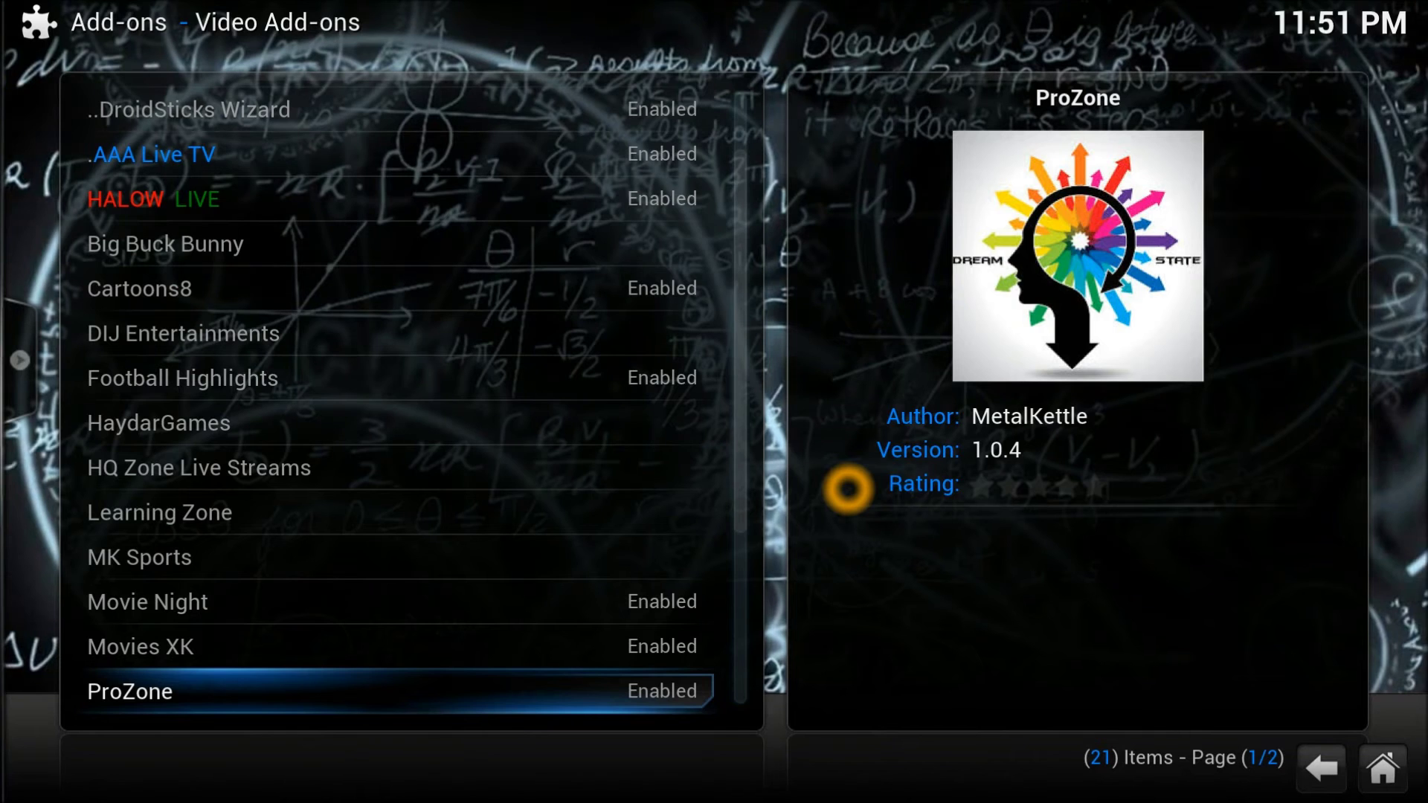
key("Down")
key("Down")
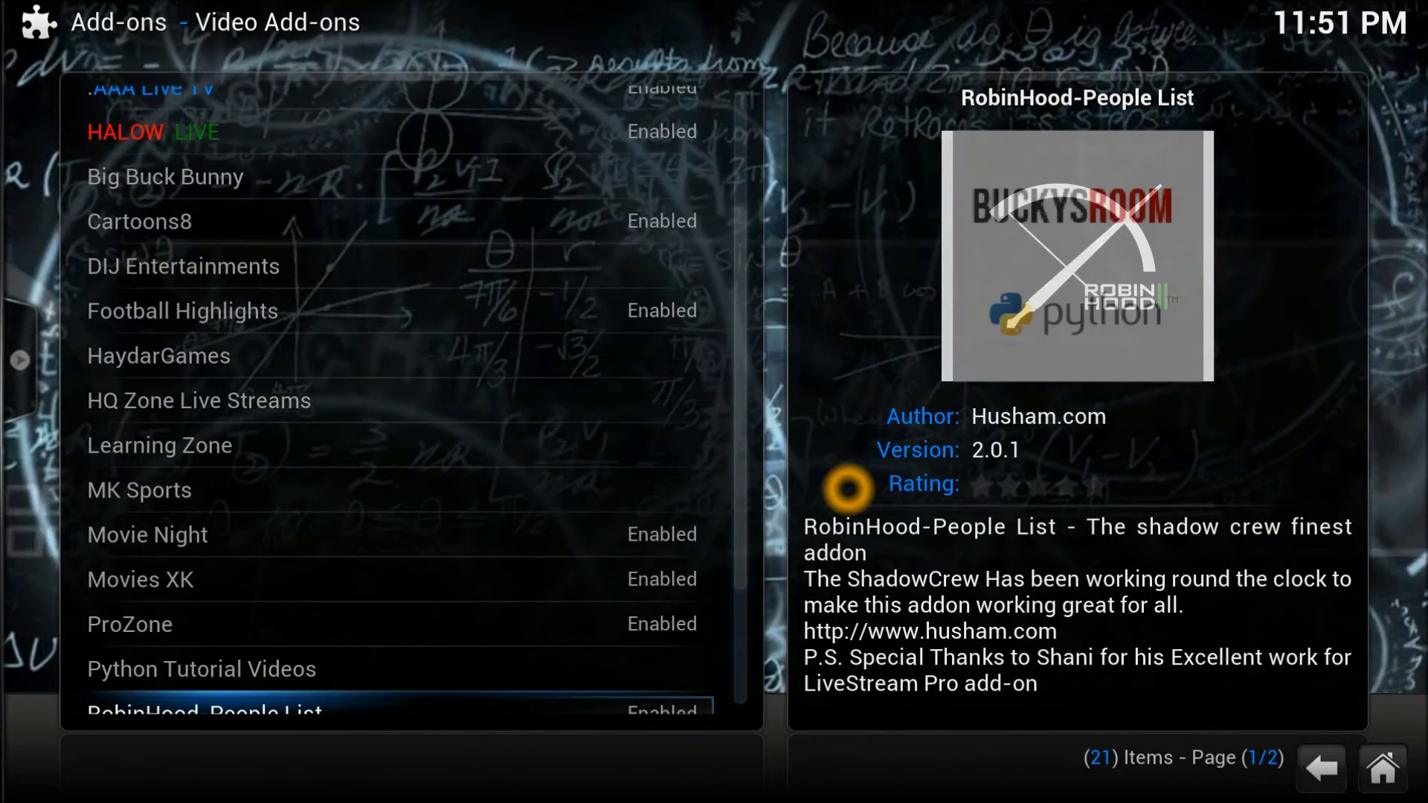
key("Up")
key("Up")
key("Up")
key("Up")
key("Up")
key("Up")
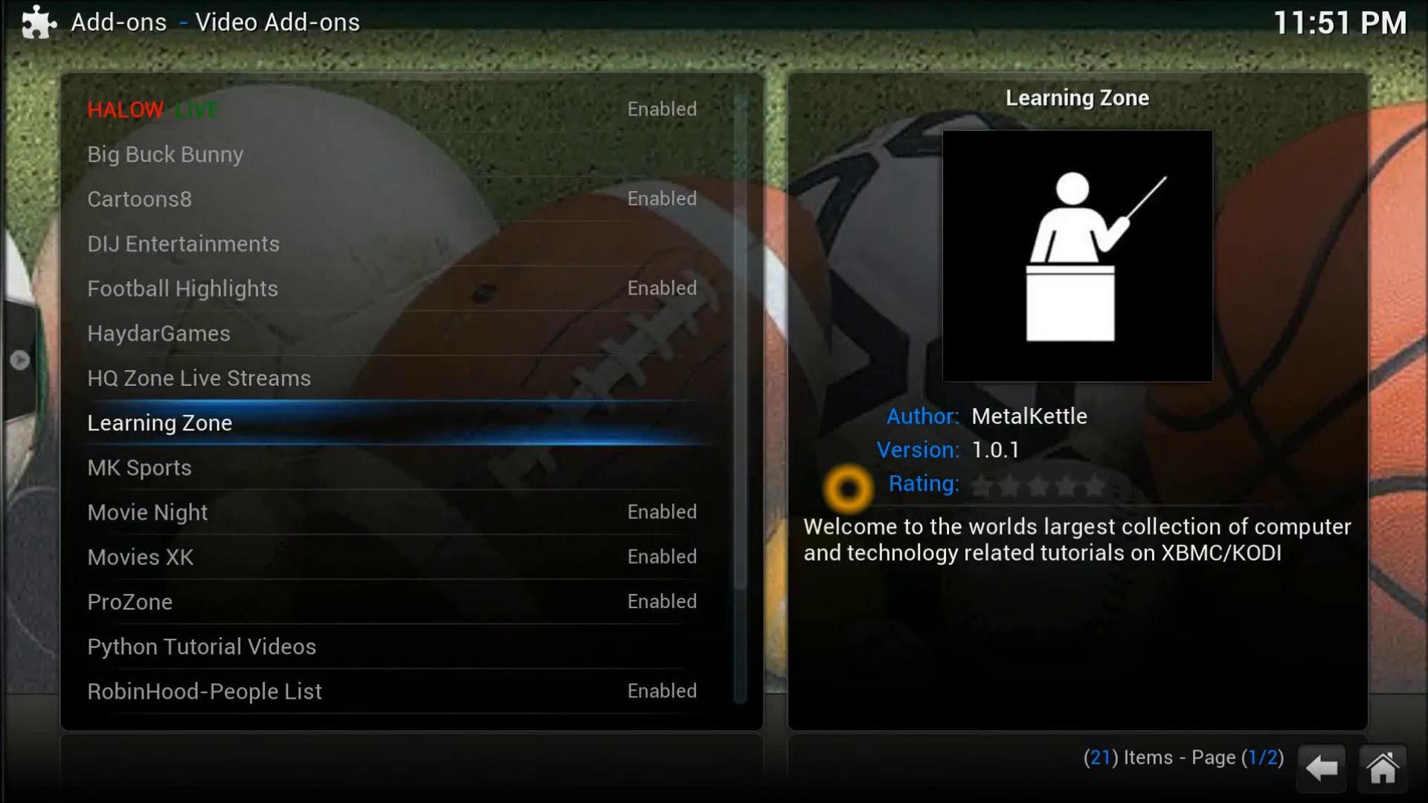
key("Up")
key("Up")
key("Up")
key("Up")
key("Up")
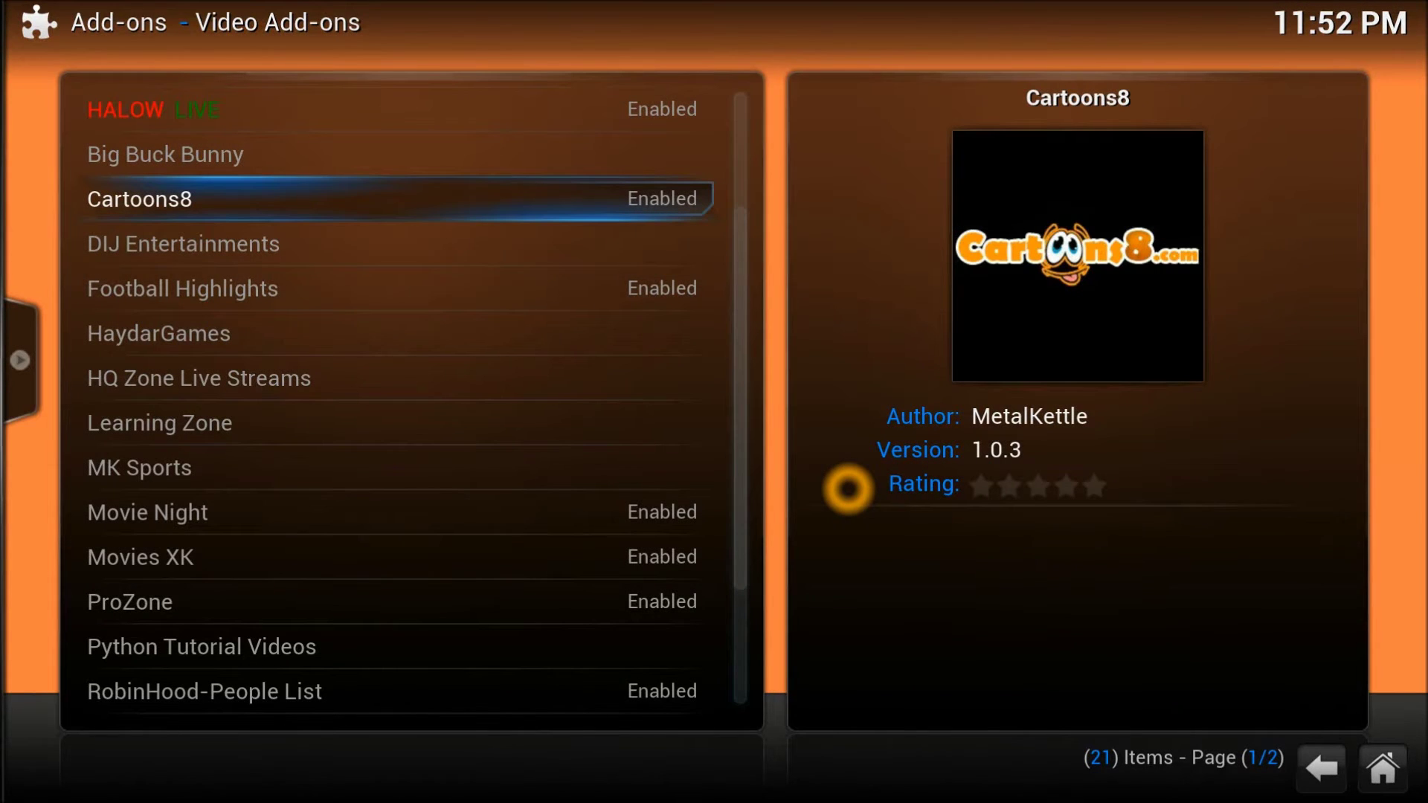
key("Return")
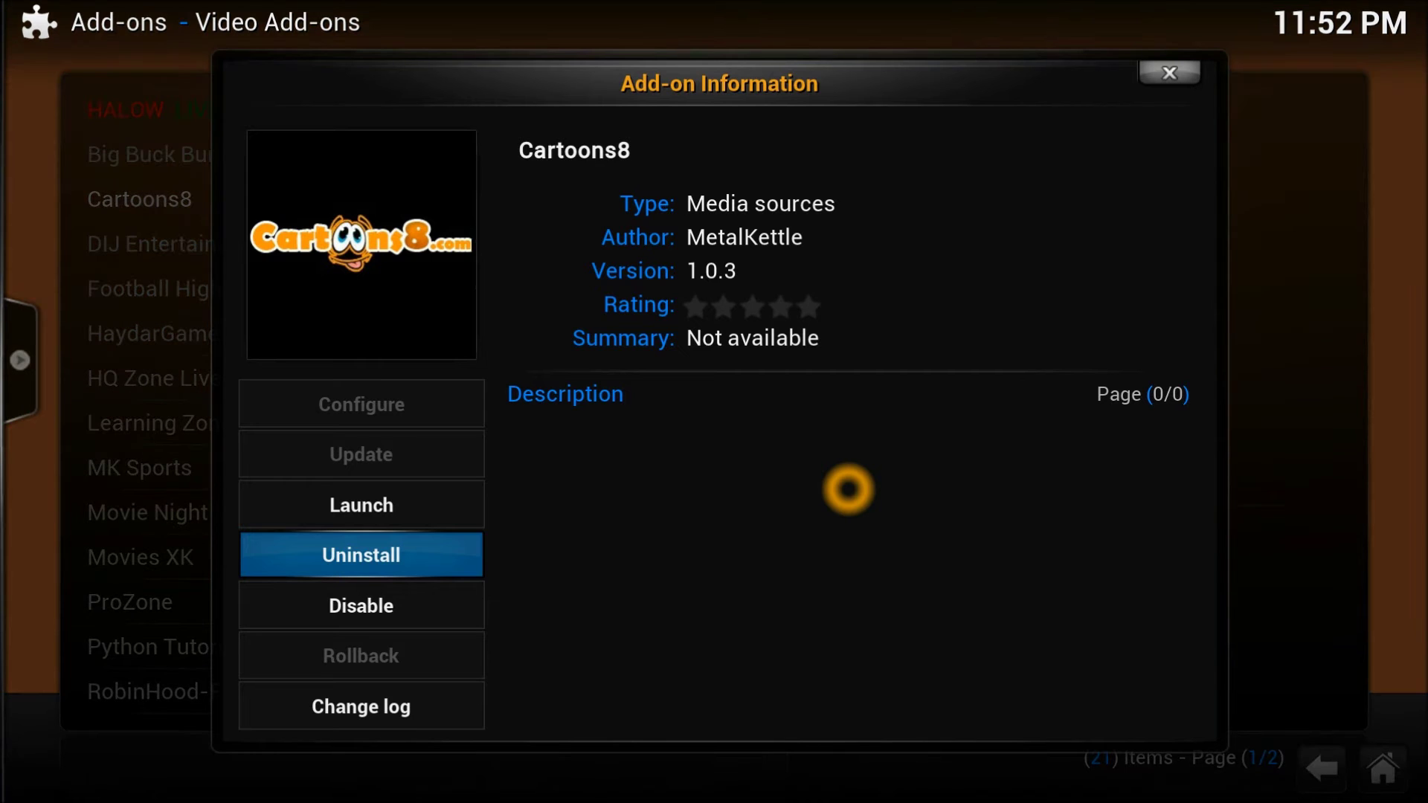
key("Up")
key("Down")
- Launch Cartoons8 from its Add-on Information dialog
key("Up")
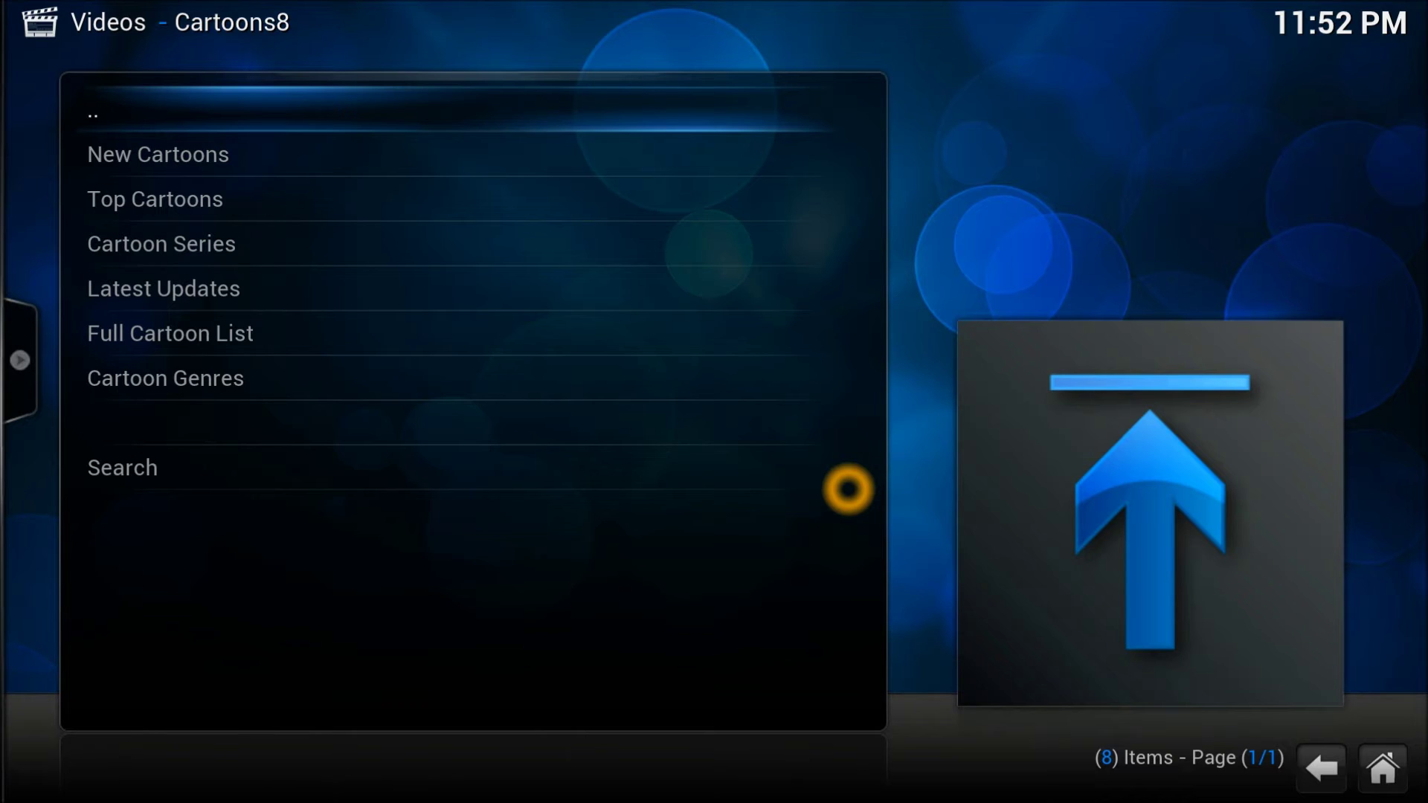
- Browse Cartoons8 categories to Search and back to Full Cartoon List, then show view options
key("Down")
key("Down")
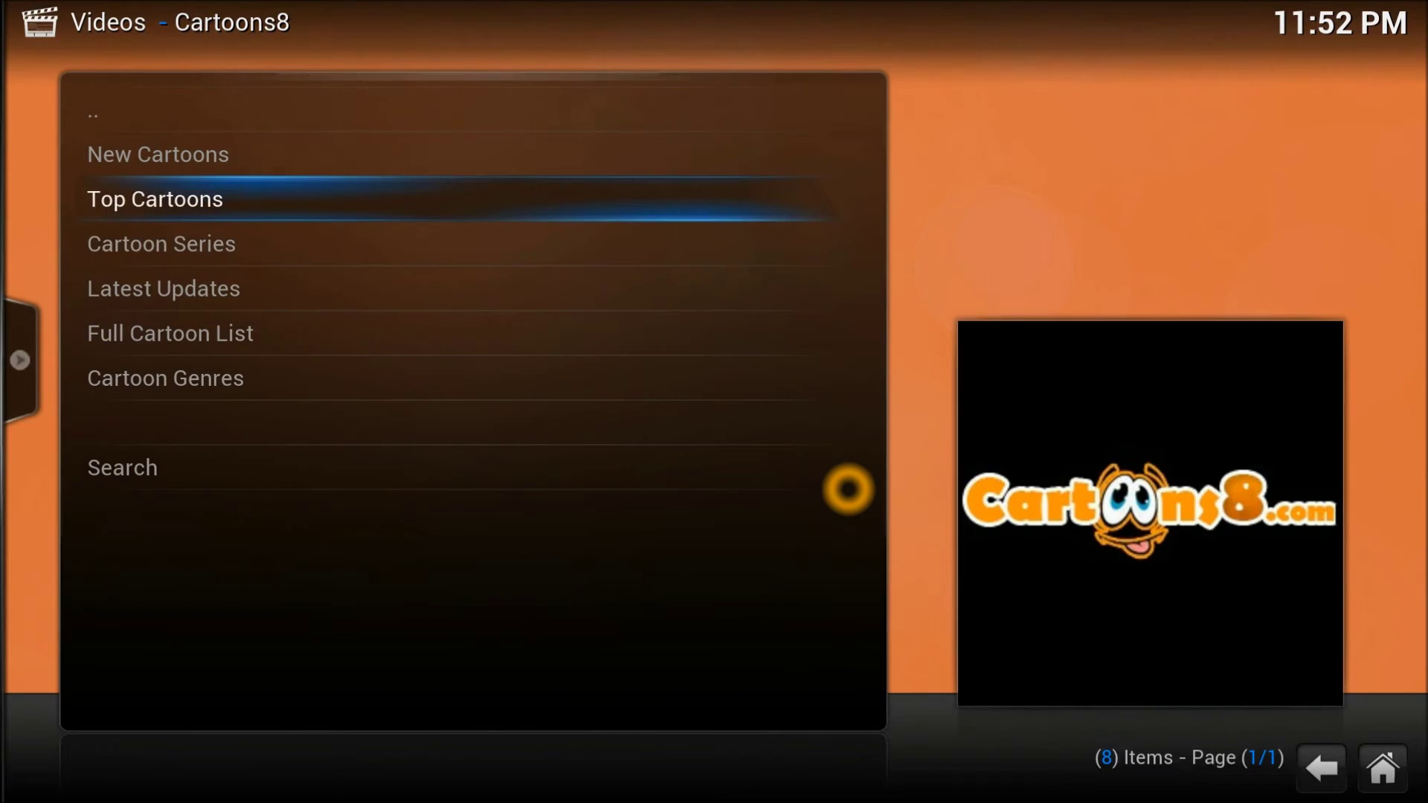
key("Down")
key("Down")
key("Down")
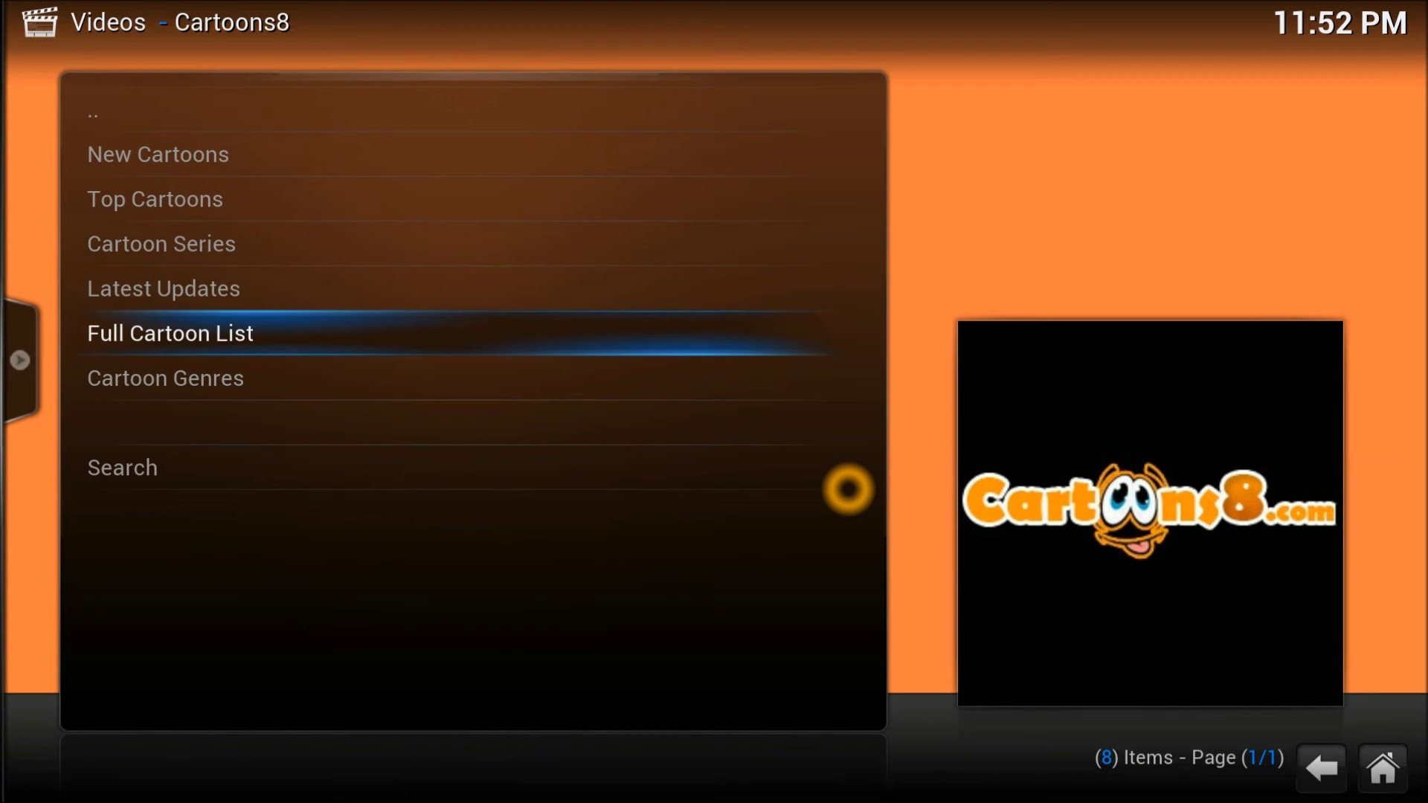
key("Down")
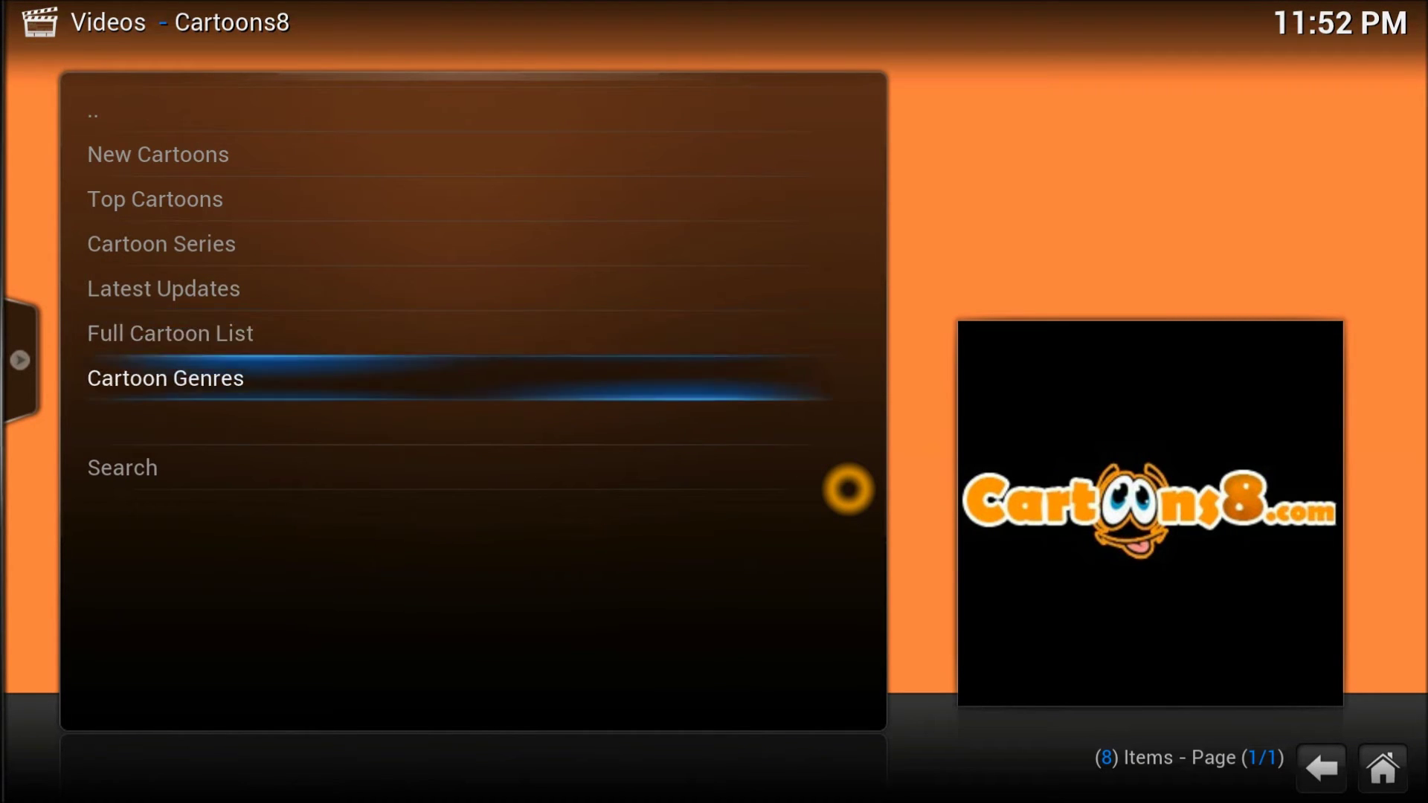
key("Down")
key("Down")
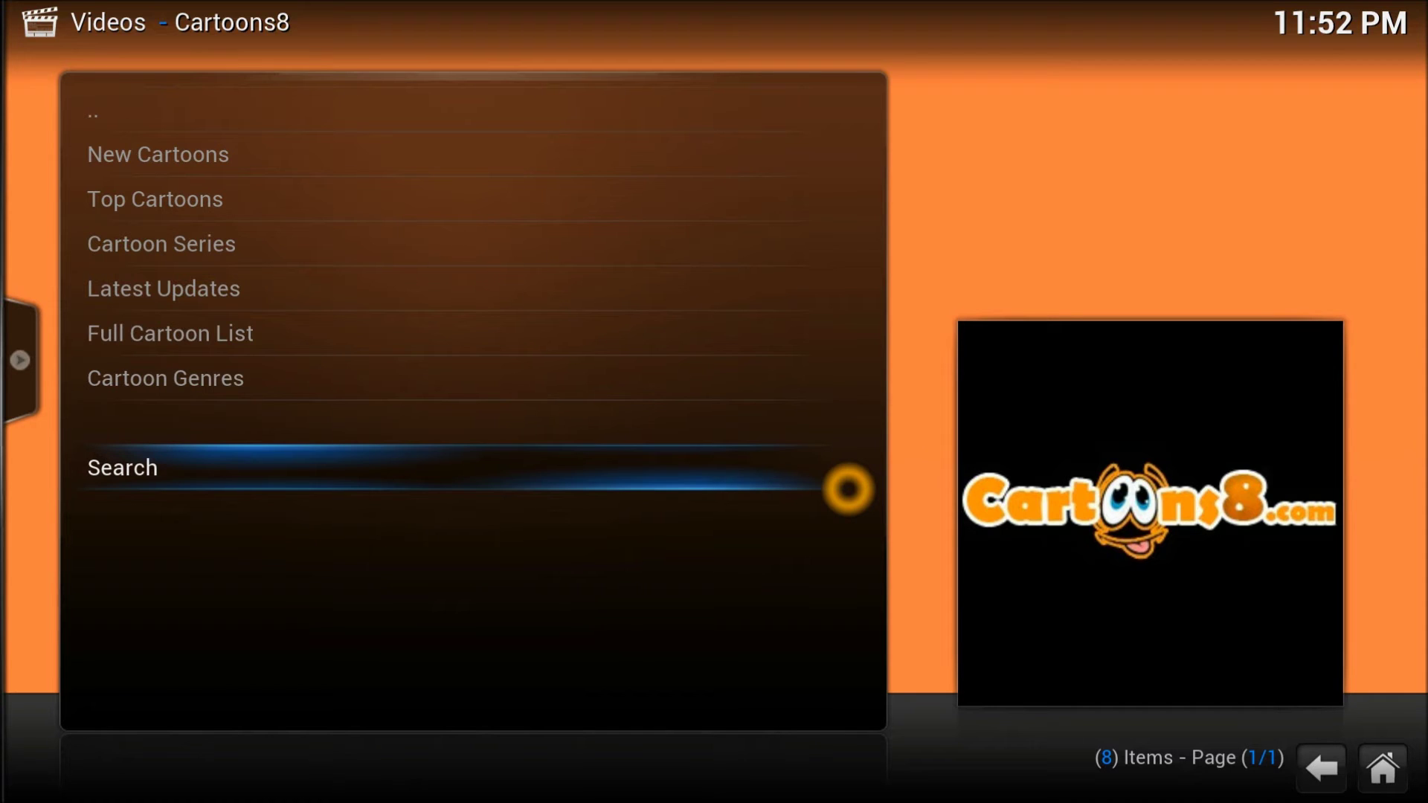
key("Up")
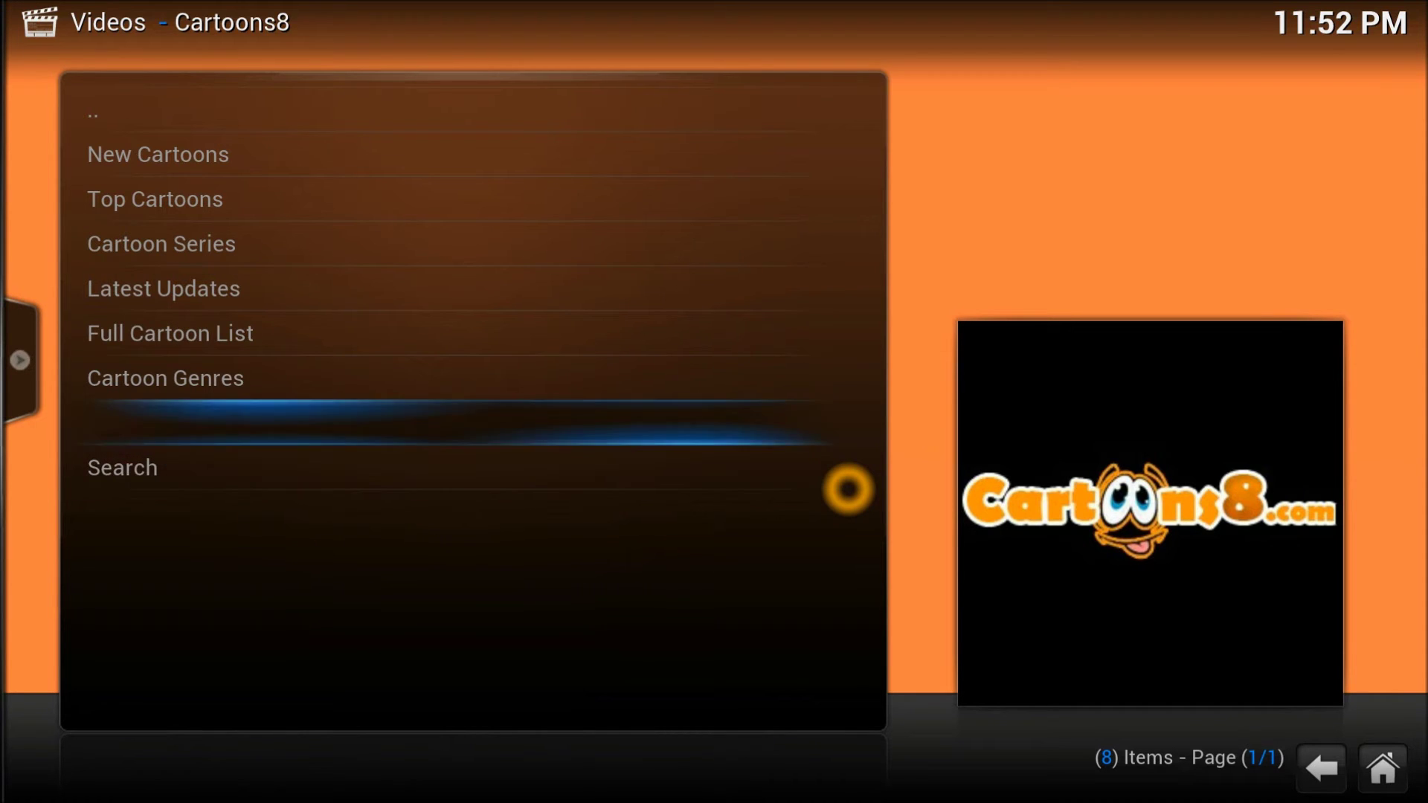
key("Up")
key("Up")
key("Left")
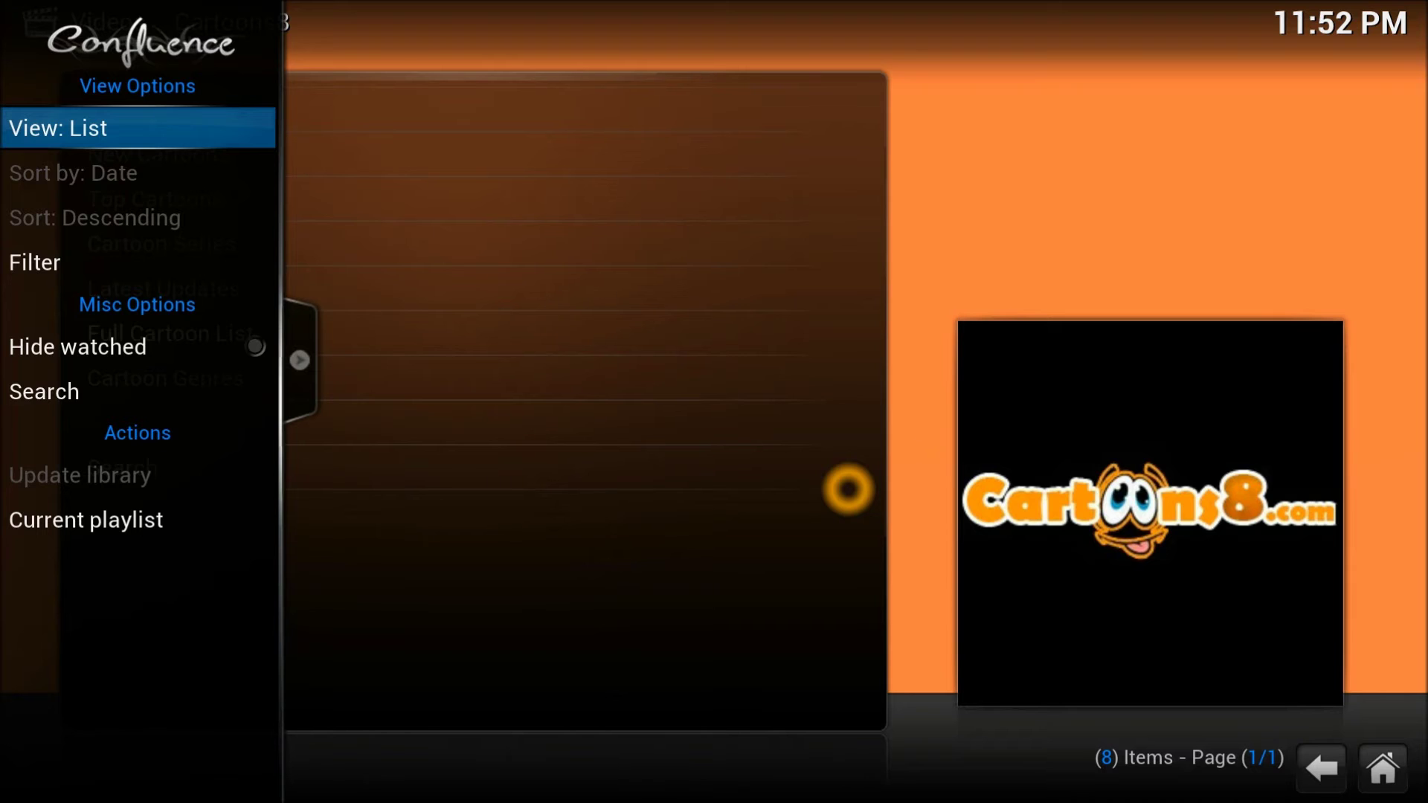
- Switch the Cartoons8 view to Thumbnail and move to the New Cartoons tile
key("Return")
key("Return")
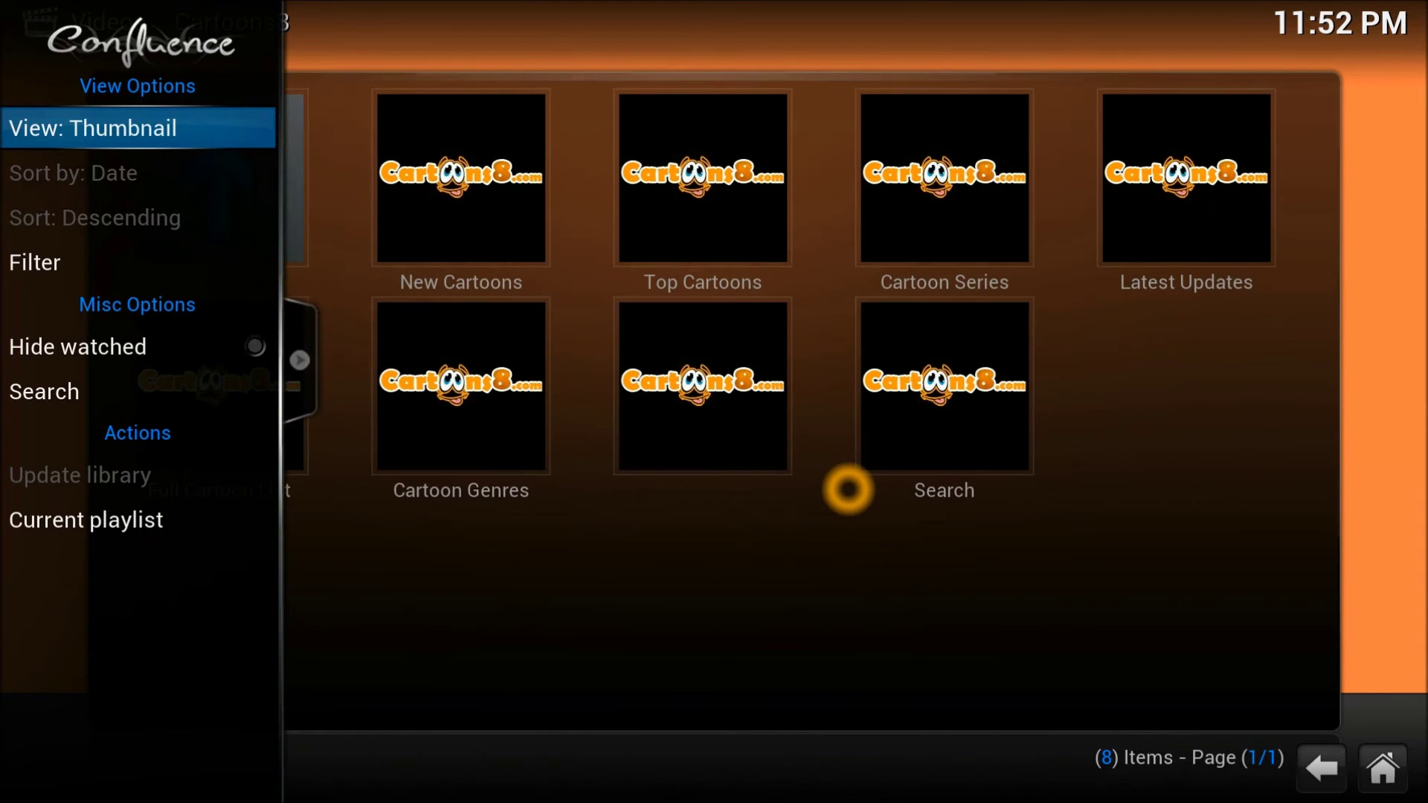
key("Down")
key("Right")
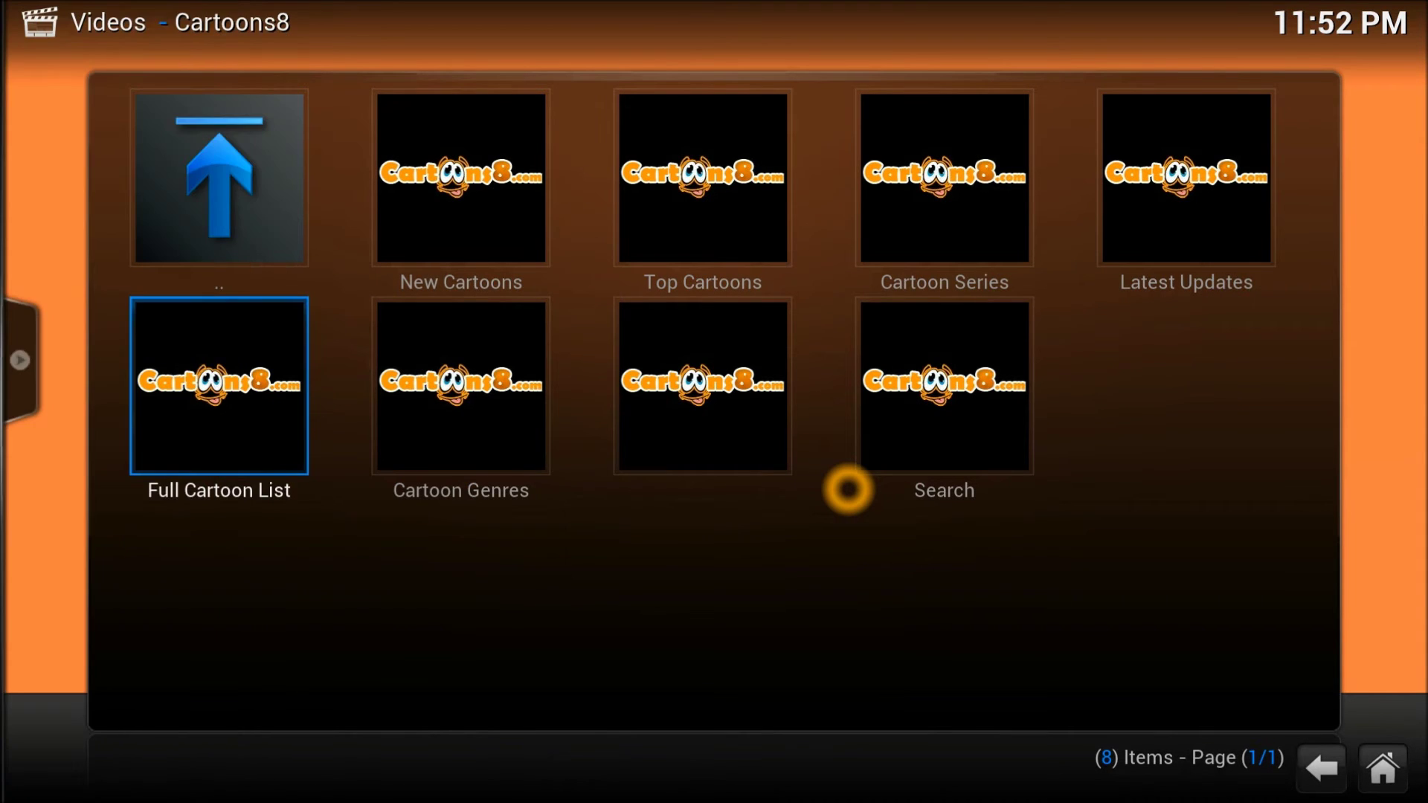
key("Right")
key("Left")
key("Right")
key("Up")
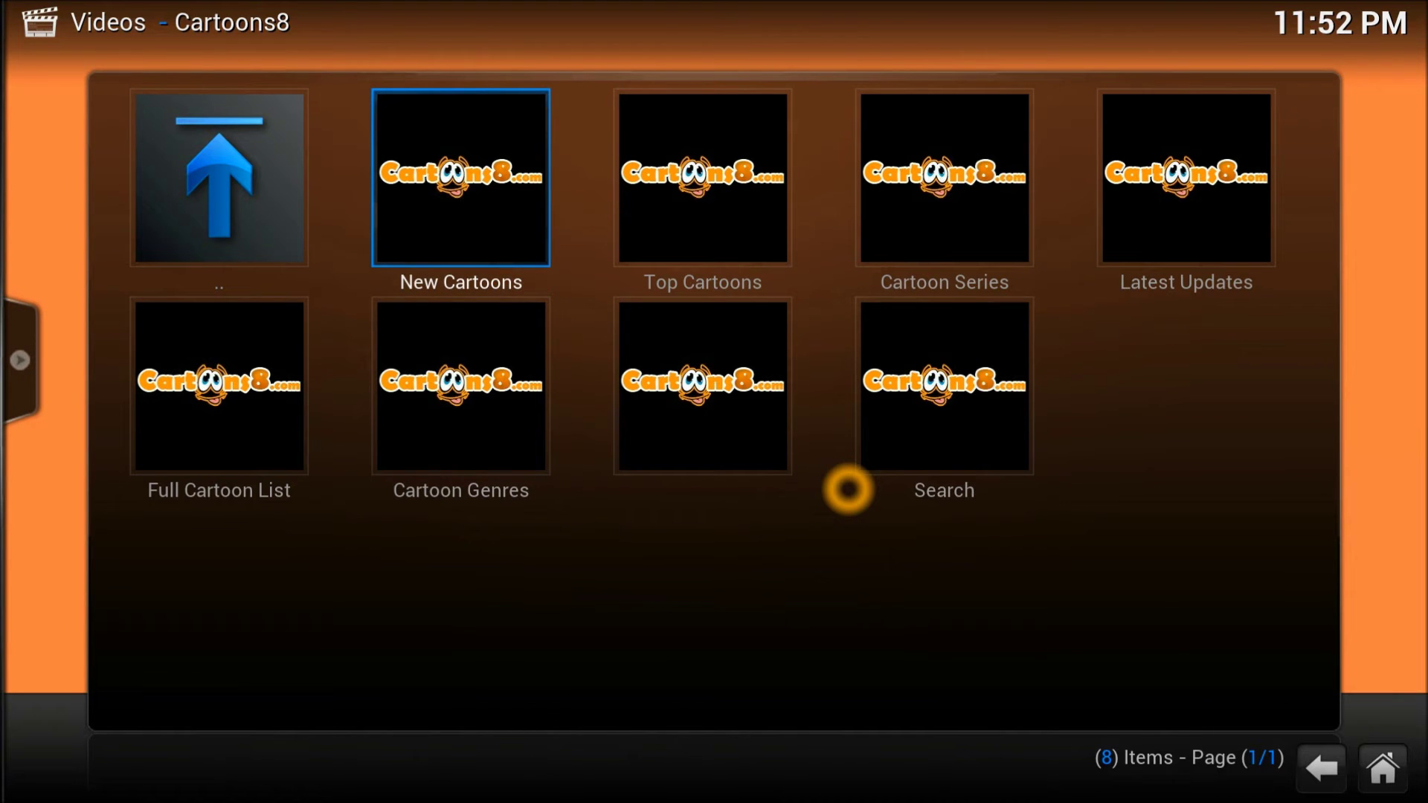
key("Return")
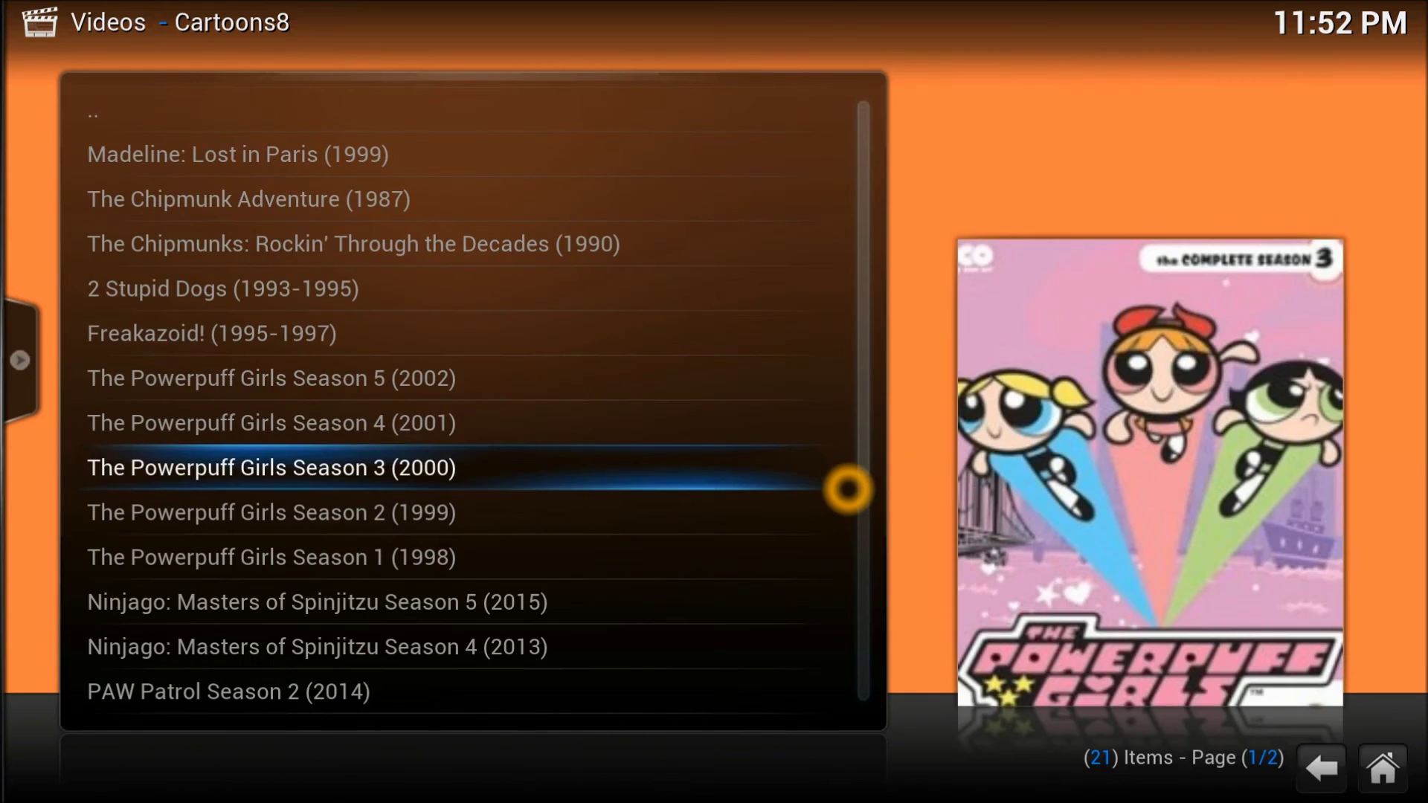
key("Up")
key("Up")
key("Up")
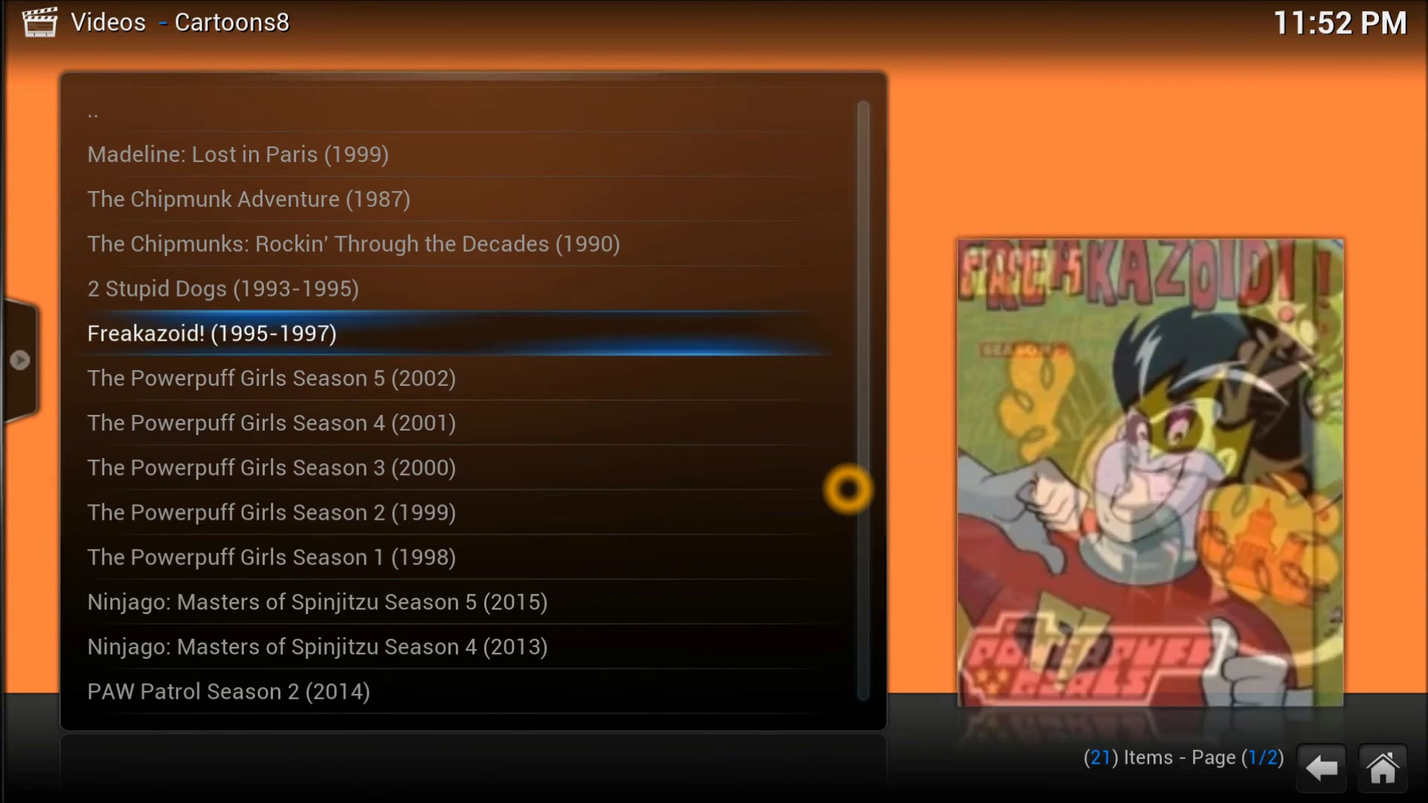
key("Up")
key("Up")
key("Up")
key("Down")
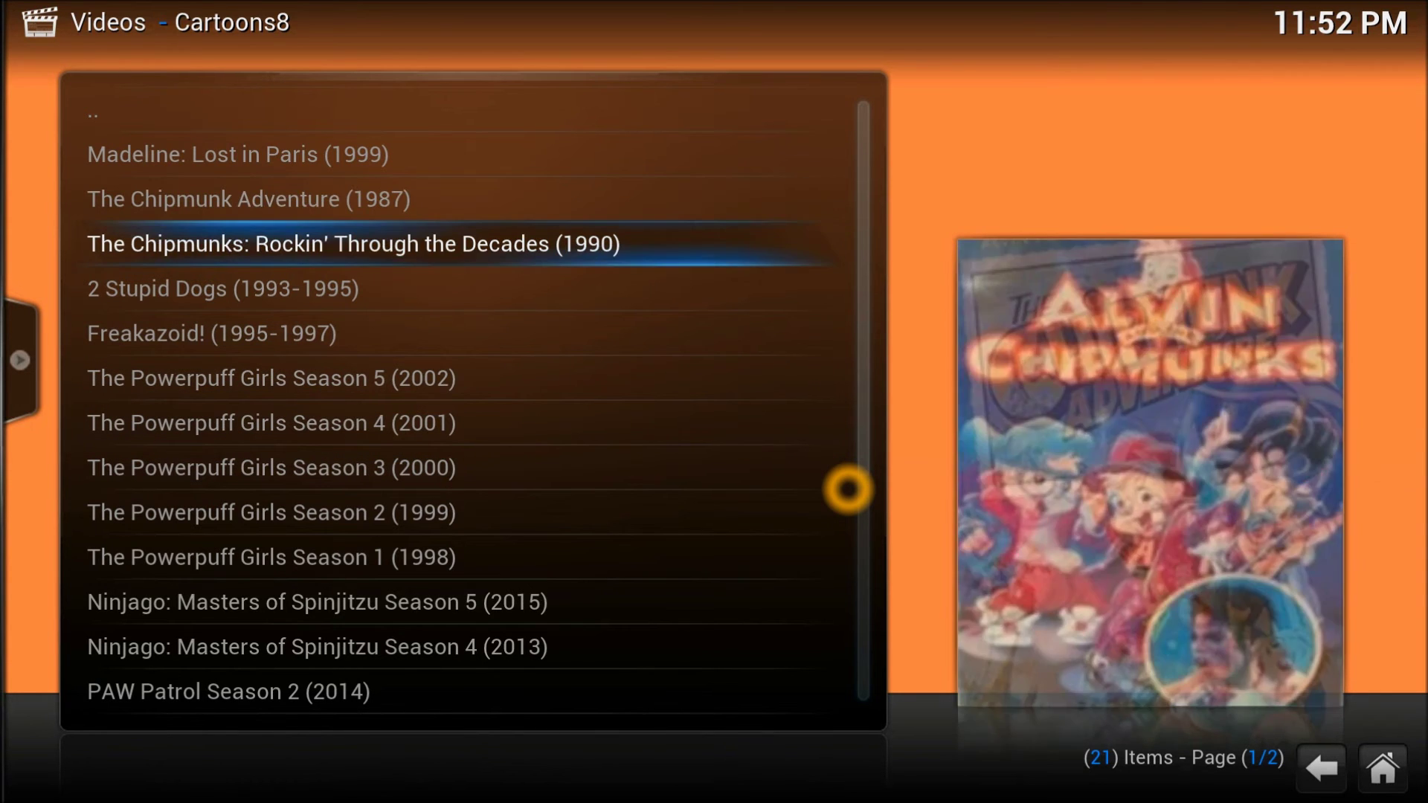
key("Down")
key("Down")
key("Down")
key("Down")
key("Down")
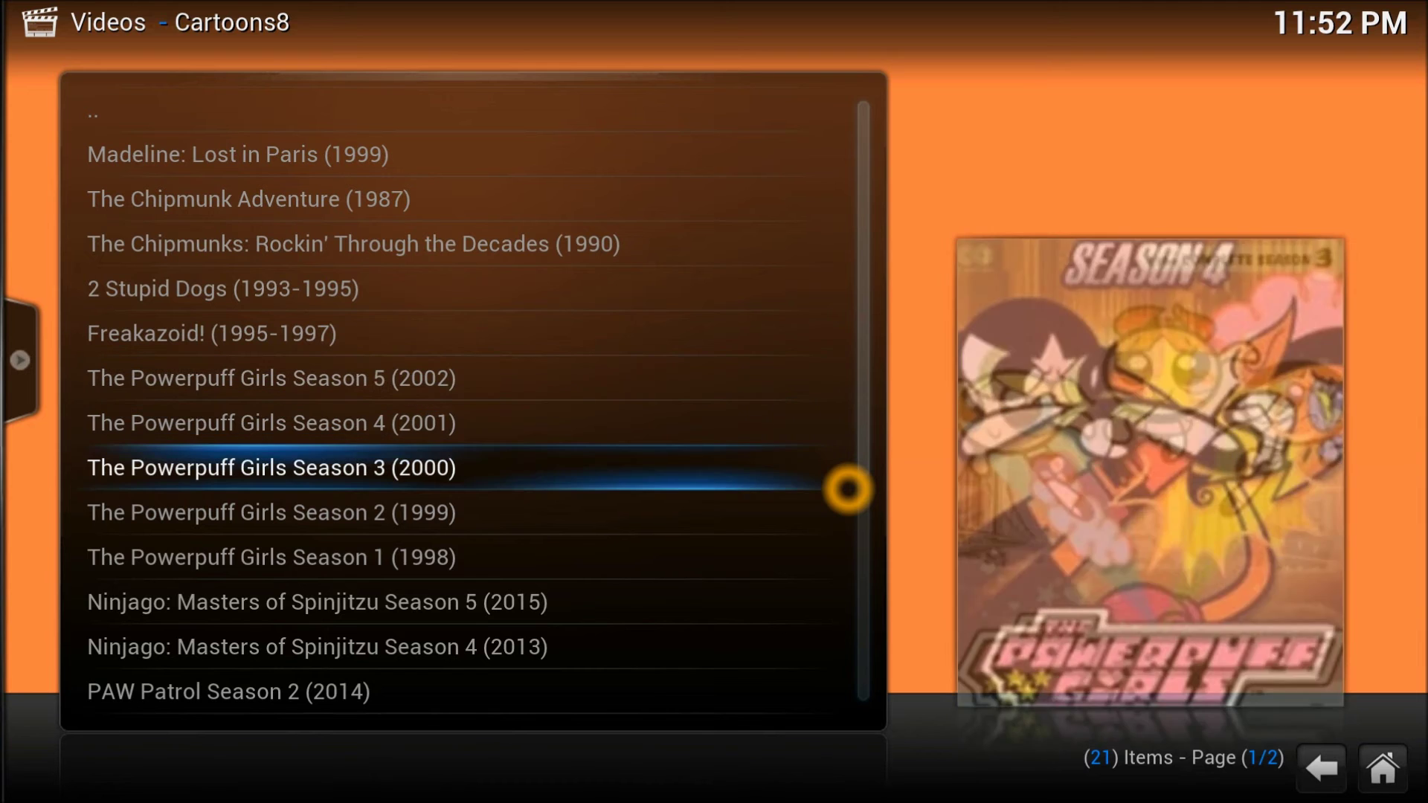
key("BackSpace")
key("Right")
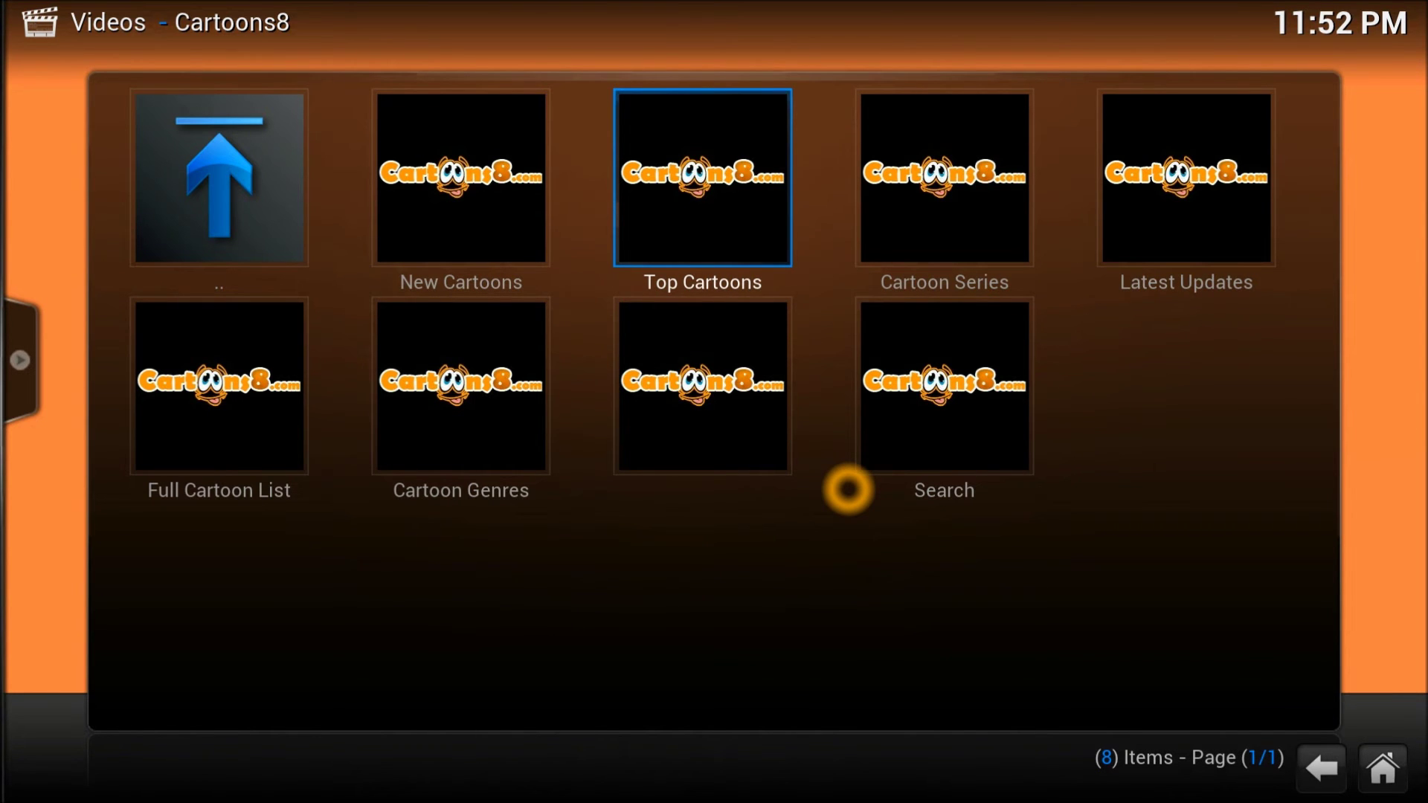
key("Return")
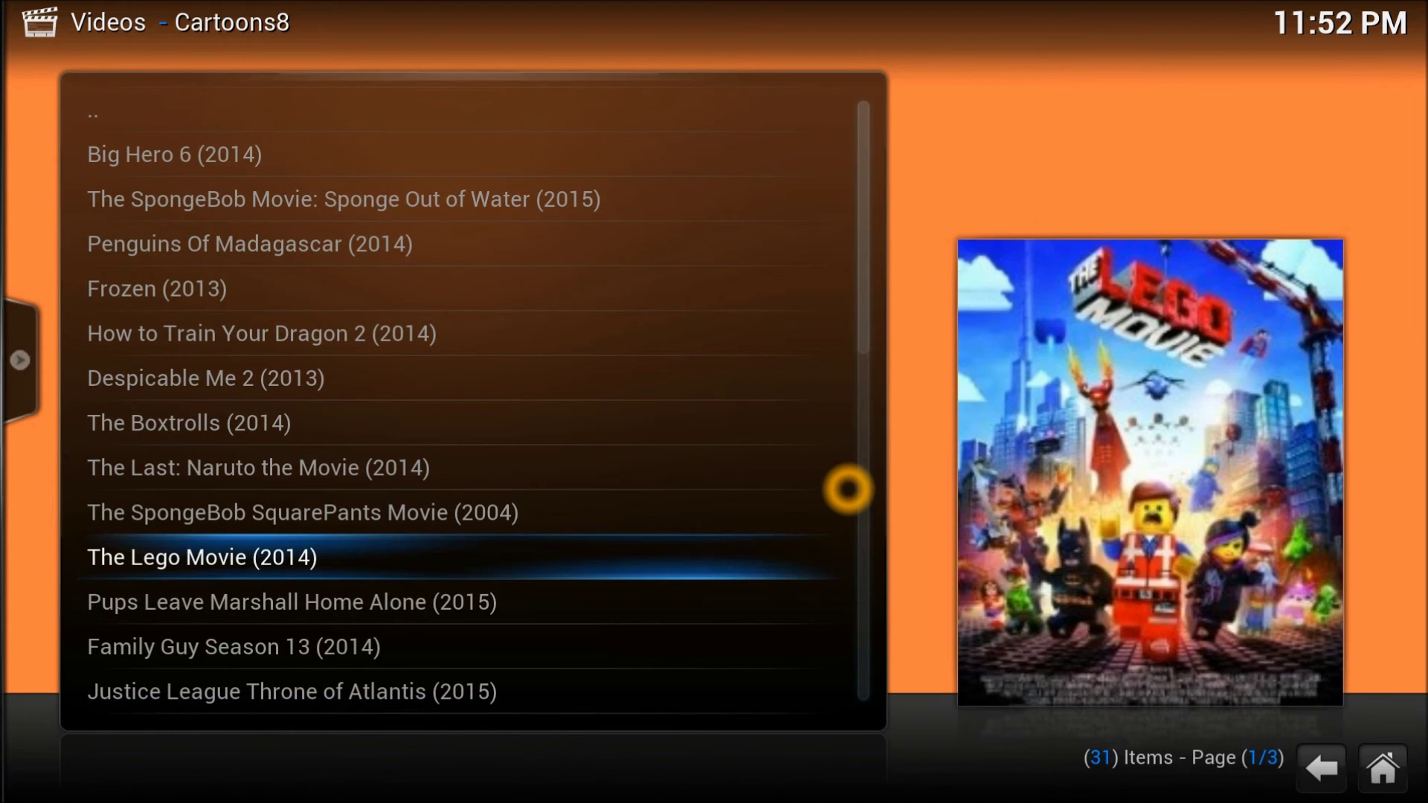
- Select The Lego Movie (2014) in Top Cartoons and play it in HD 1080p
key("Up")
key("Down")
key("Return")
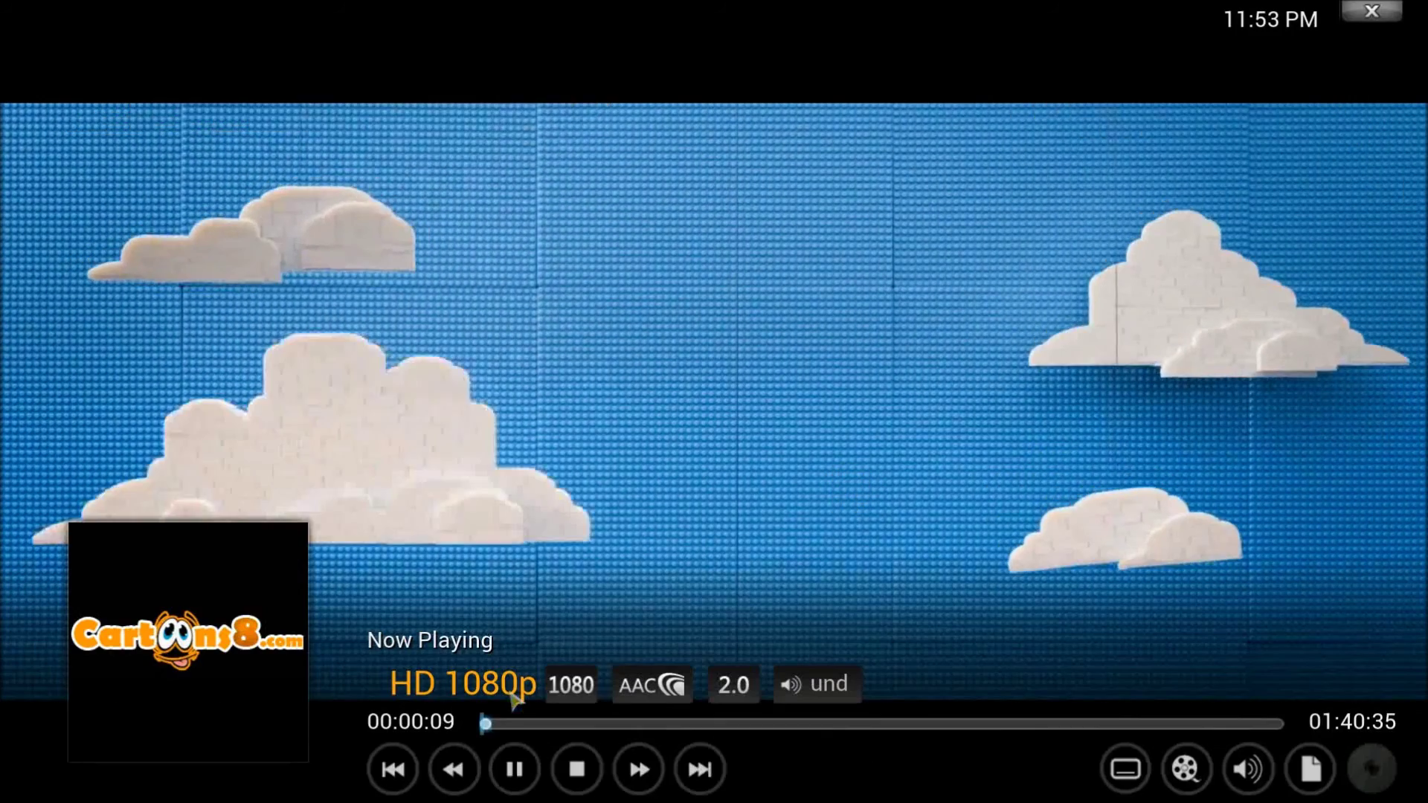
- Seek The Lego Movie to about 5, then 17 minutes, and stop playback
left_click(522, 725)
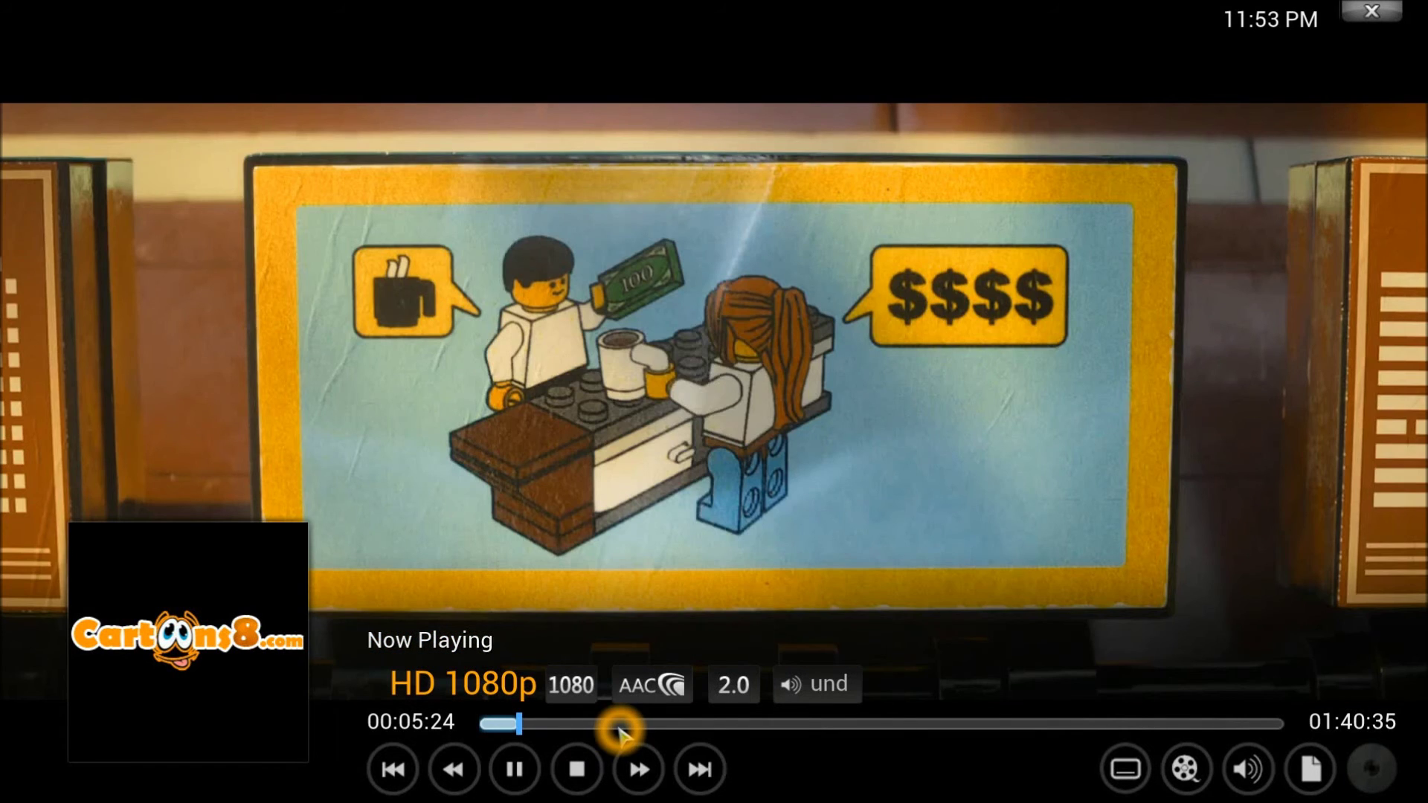
left_click(620, 724)
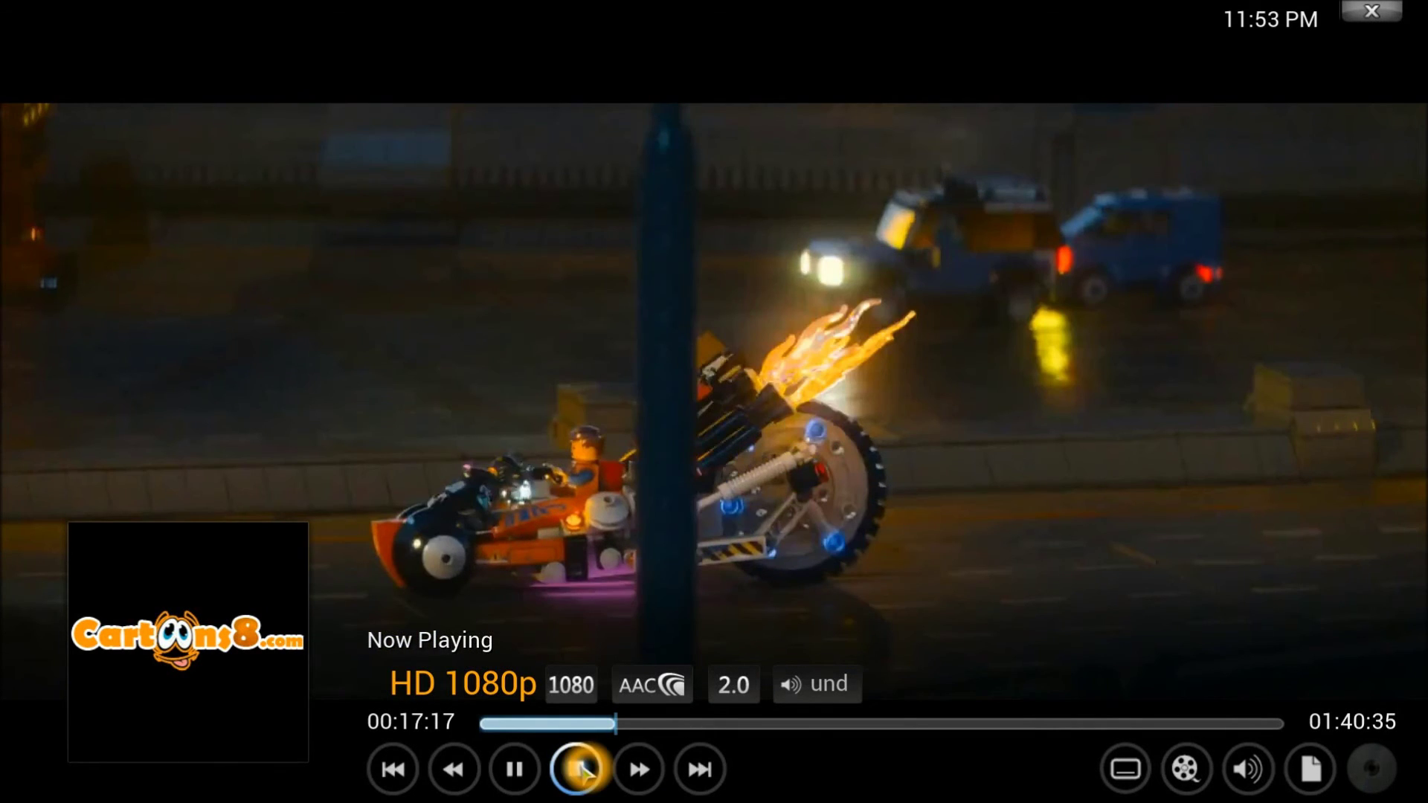
left_click(579, 768)
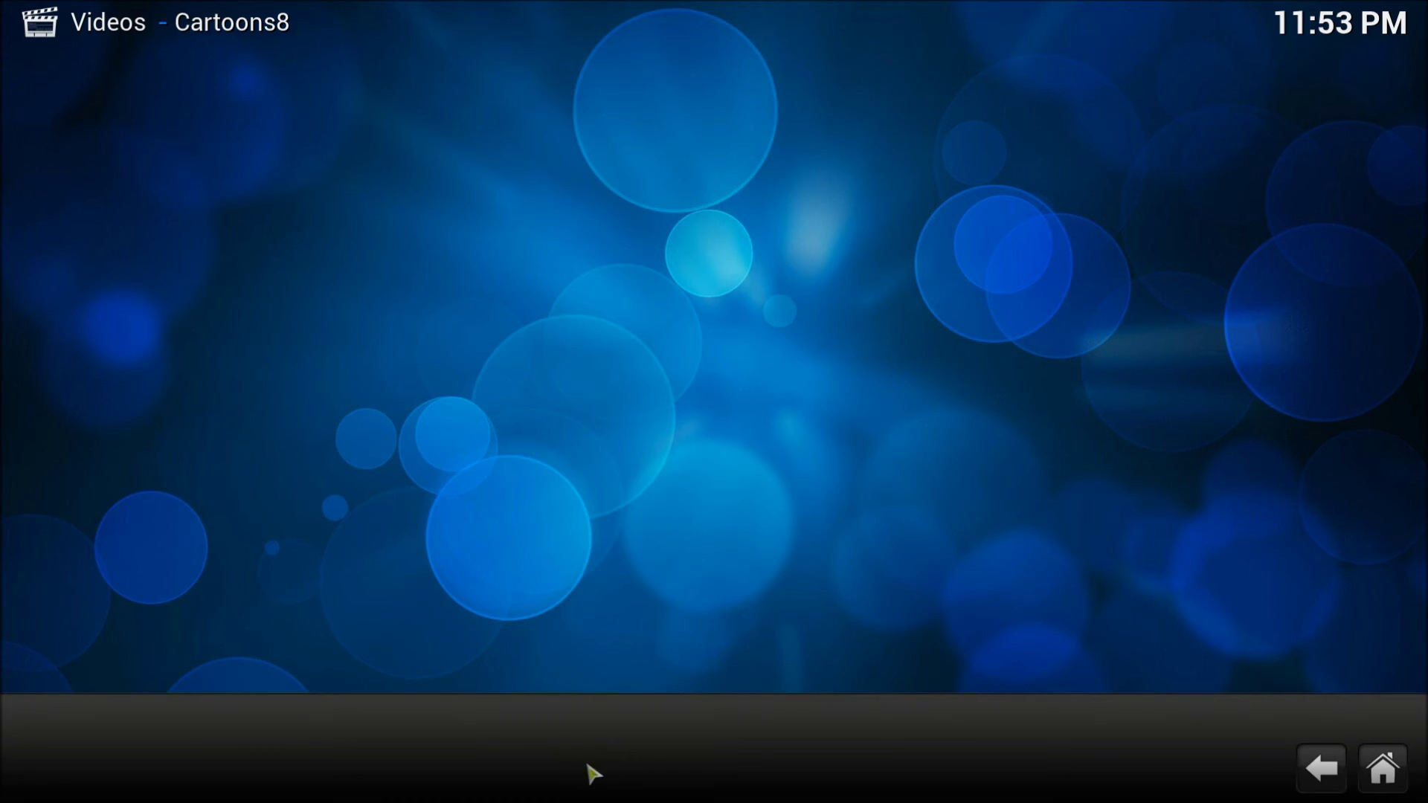
- Go back to the Cartoons8 category tiles and select Top Cartoons
key("BackSpace")
key("BackSpace")
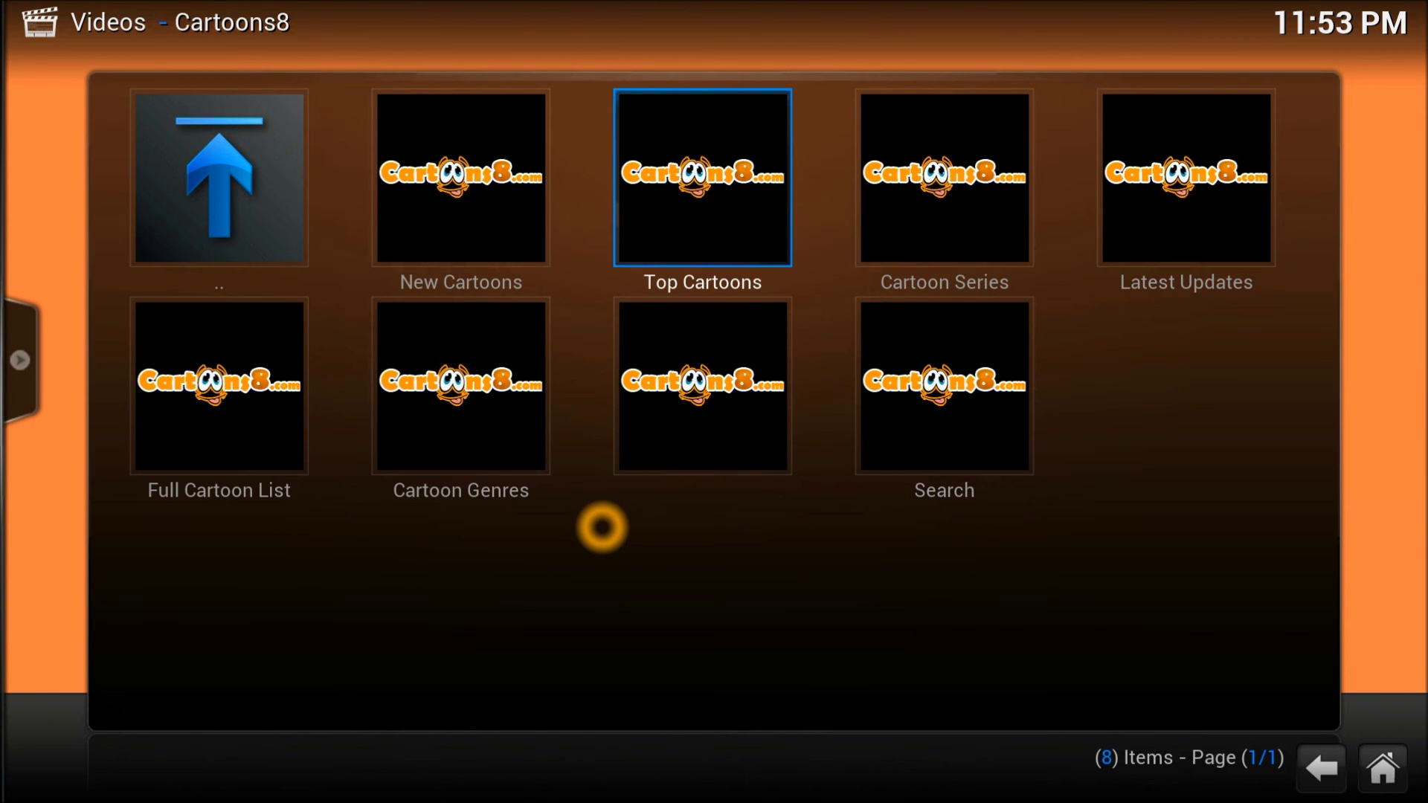
key("Left")
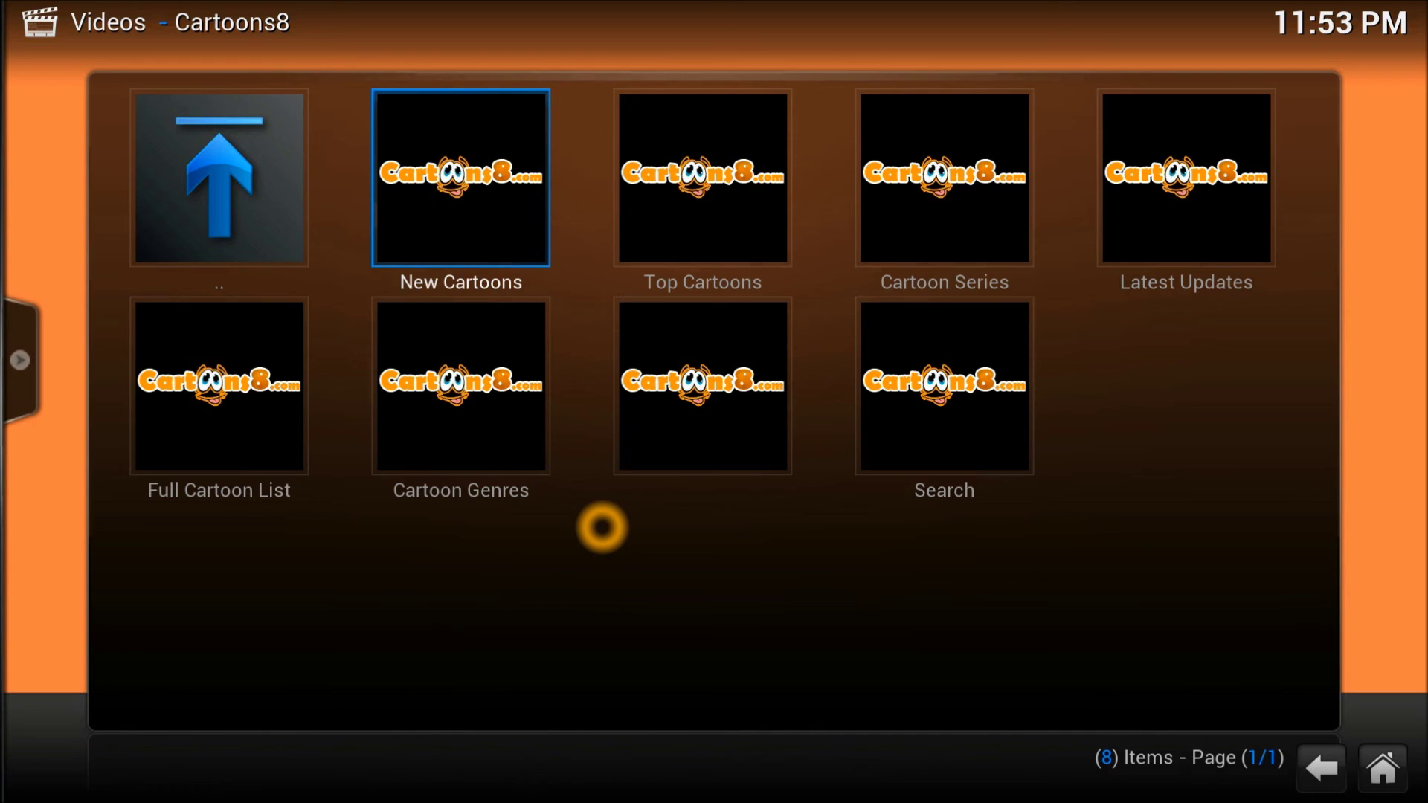
key("Left")
key("Right")
key("Right")
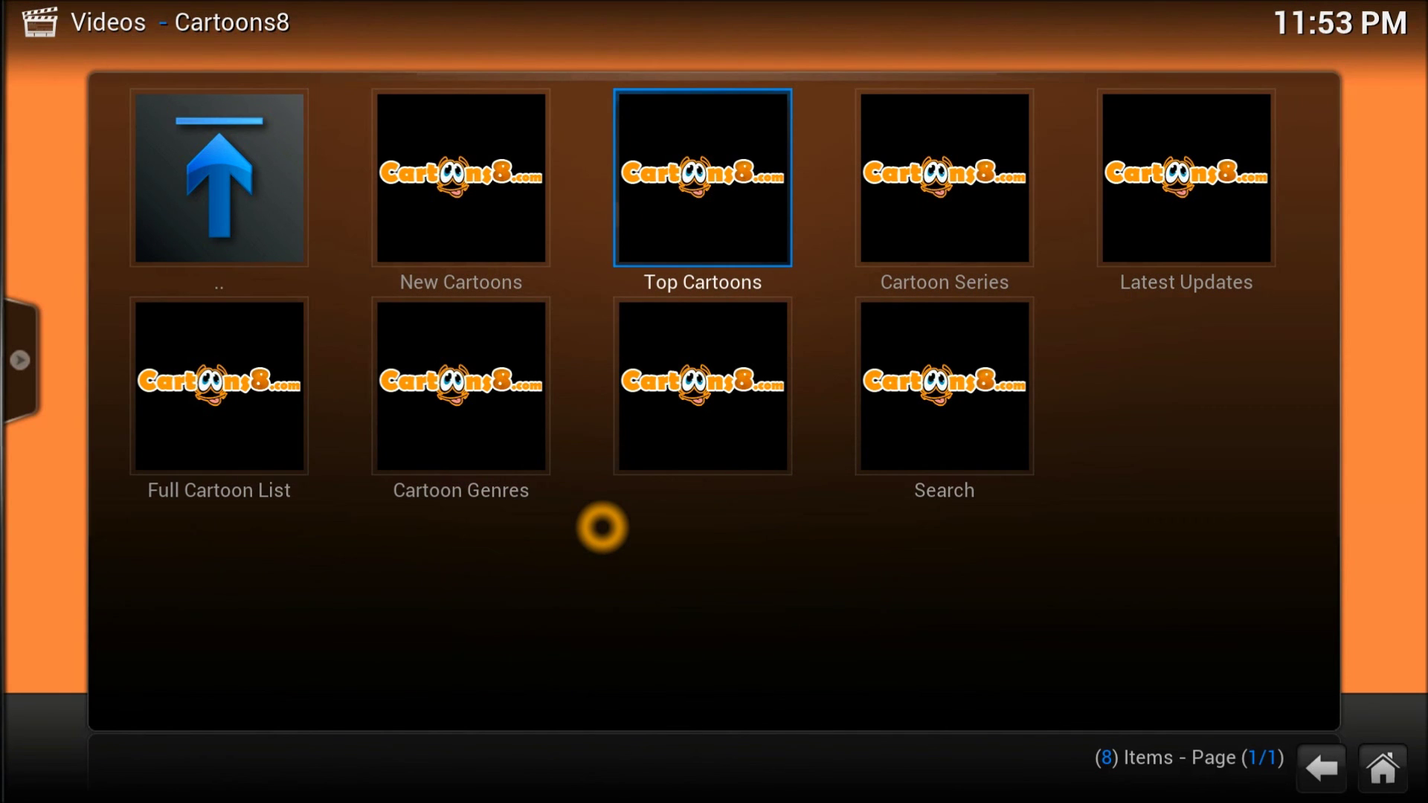